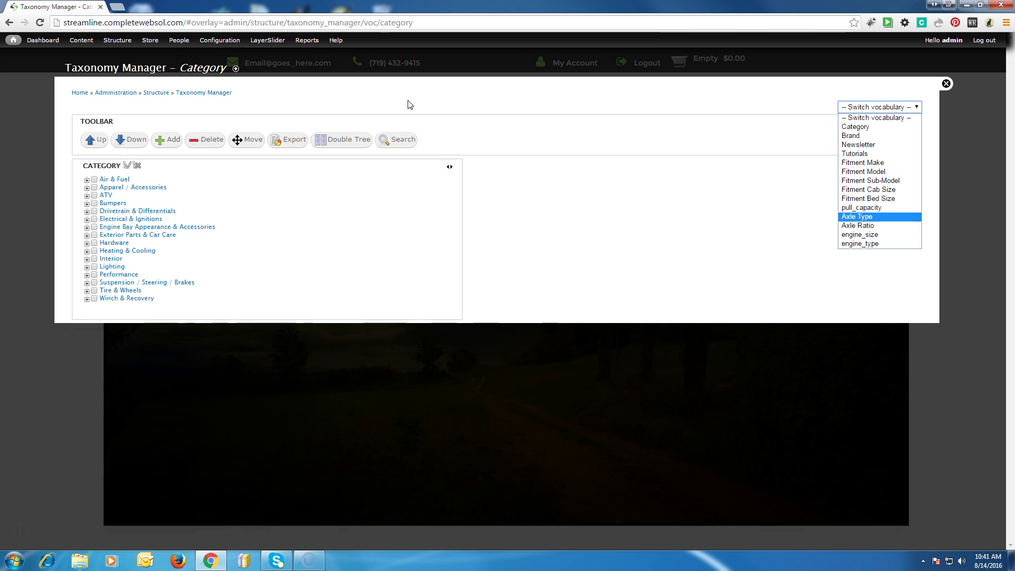
Step: Open the Taxonomy administration page and list the terms of the Category vocabulary
mouse_move(115, 43)
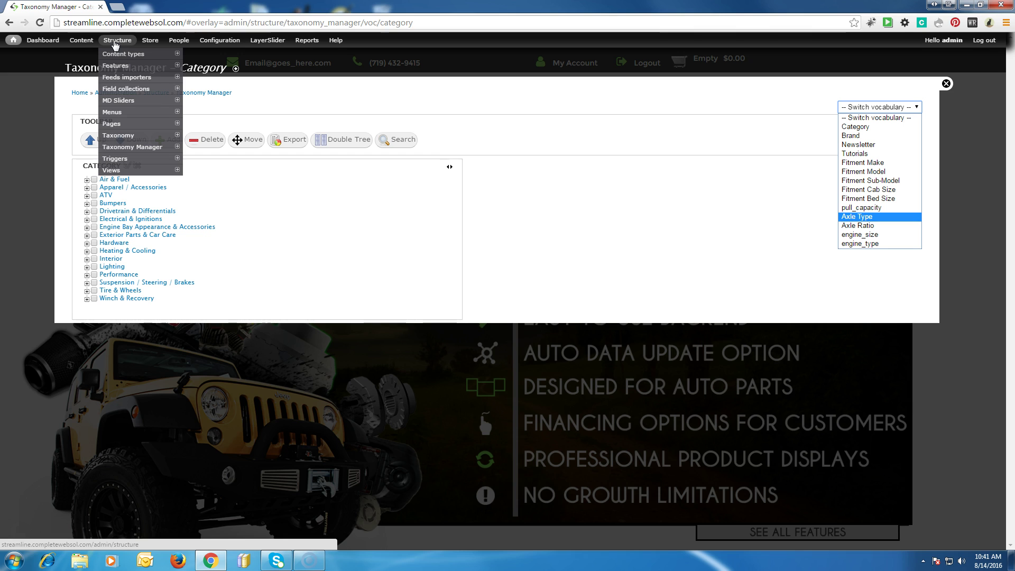
mouse_move(124, 141)
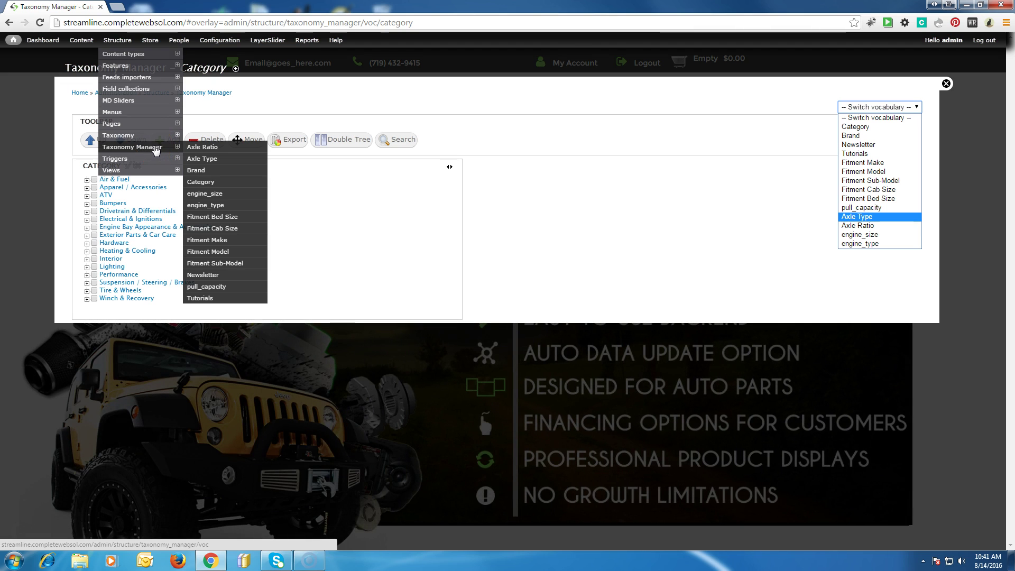
left_click(128, 137)
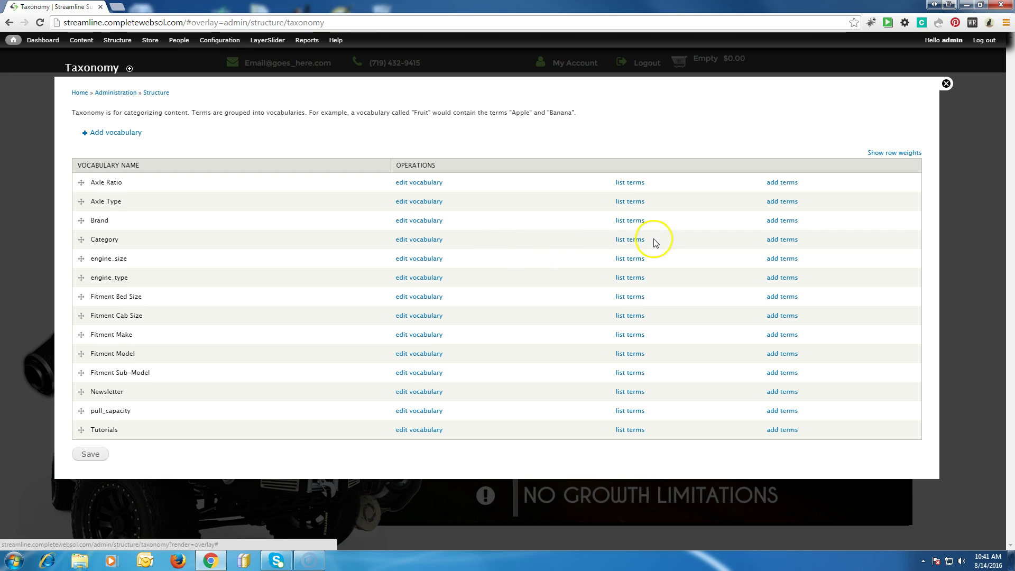
left_click(633, 240)
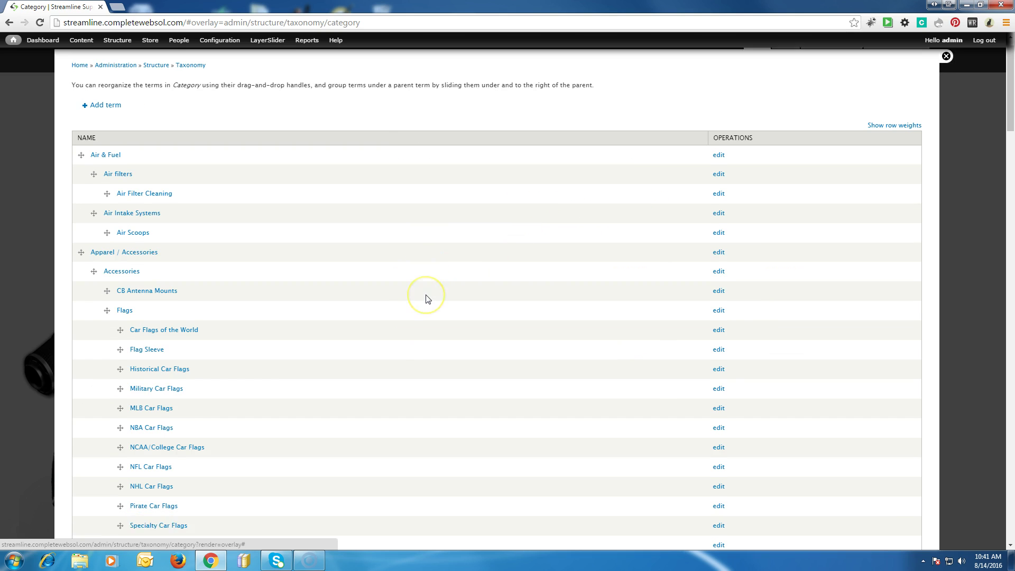
Step: Examine the Category term list from Air & Fuel to the end of the first page, including its nesting and paging
scroll(427, 299, "down", 5)
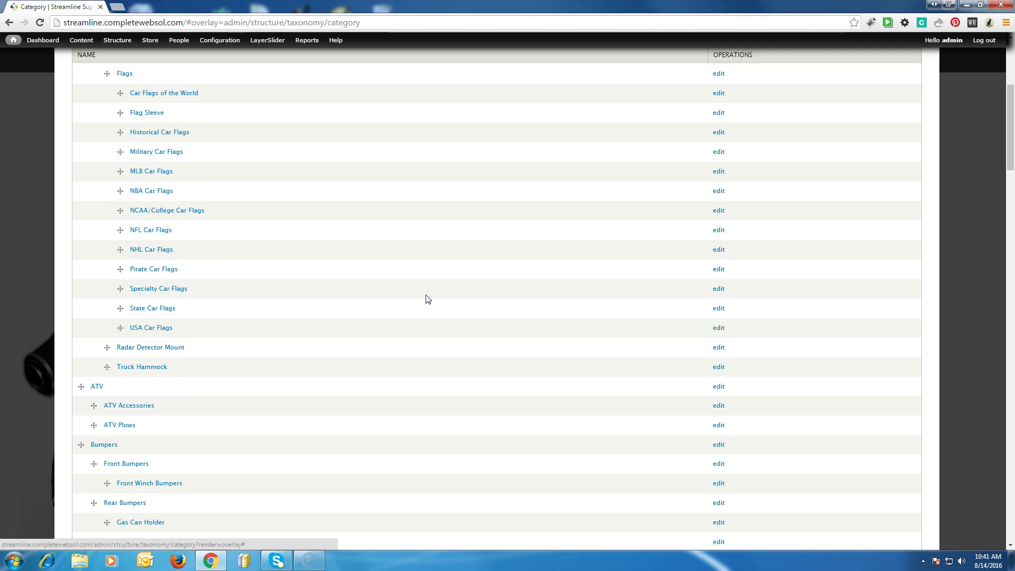
scroll(428, 299, "down", 2)
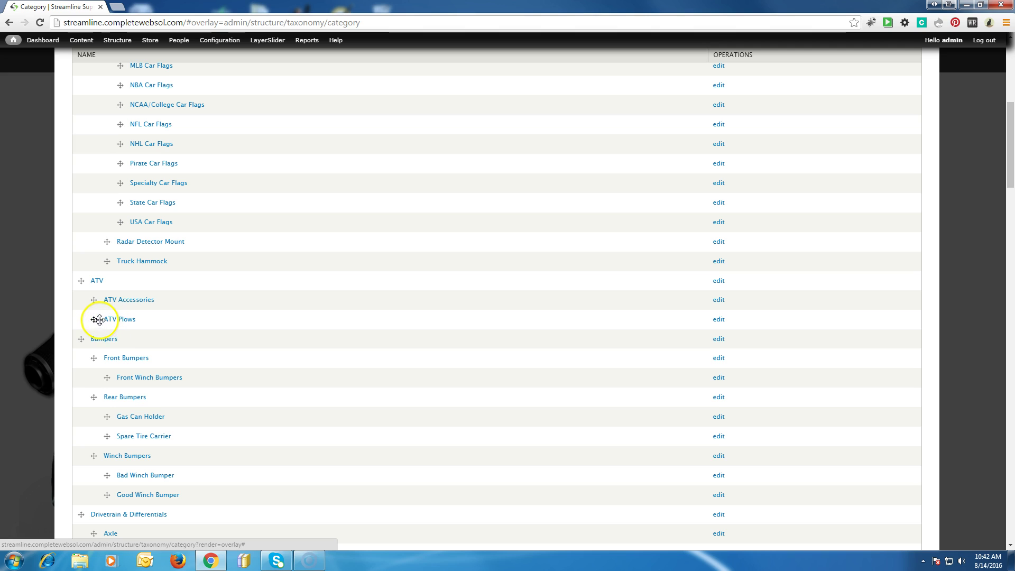
left_click_drag(93, 319, 86, 263)
scroll(290, 353, "down", 4)
scroll(293, 355, "down", 13)
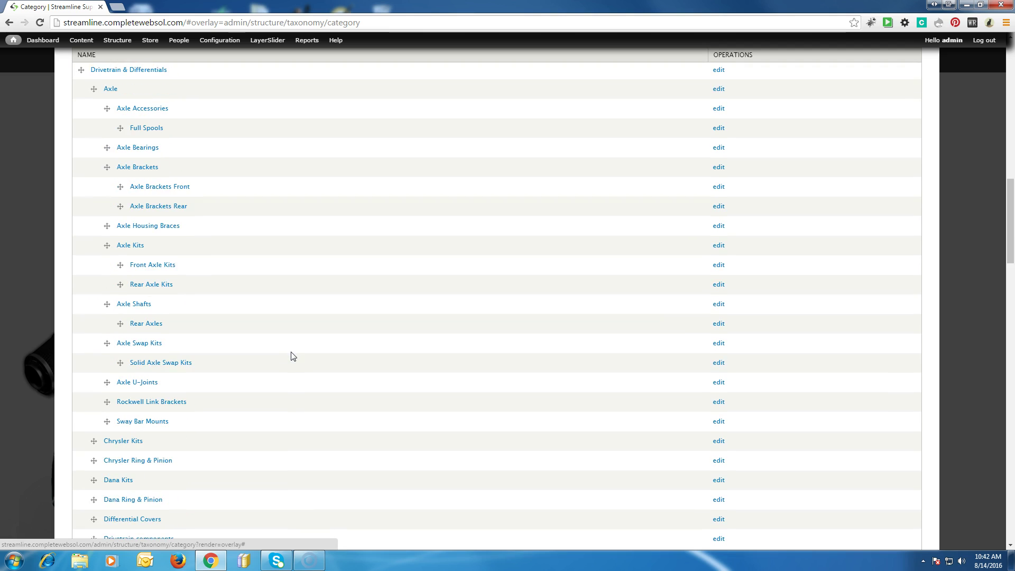
scroll(293, 356, "down", 13)
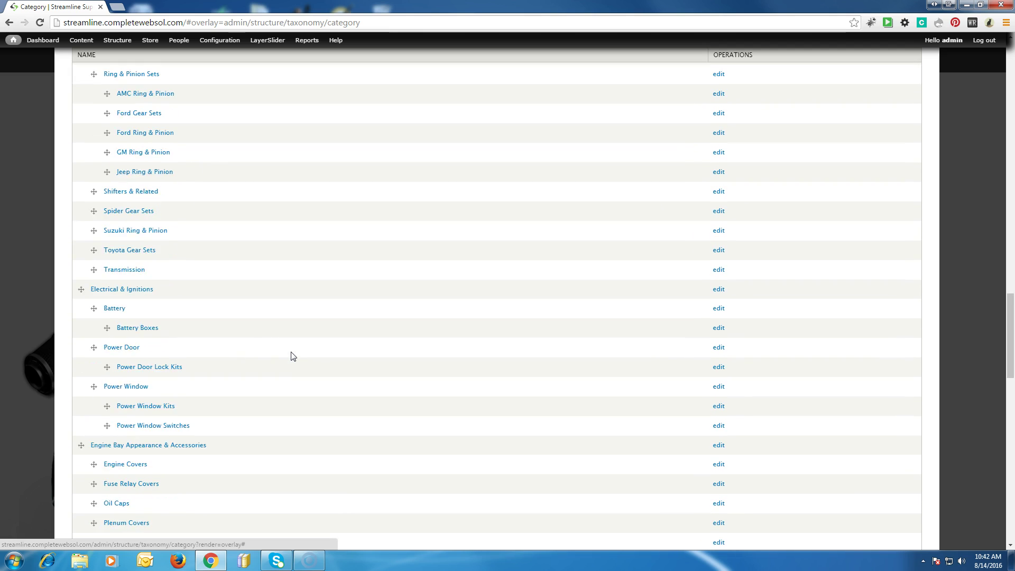
scroll(293, 356, "down", 10)
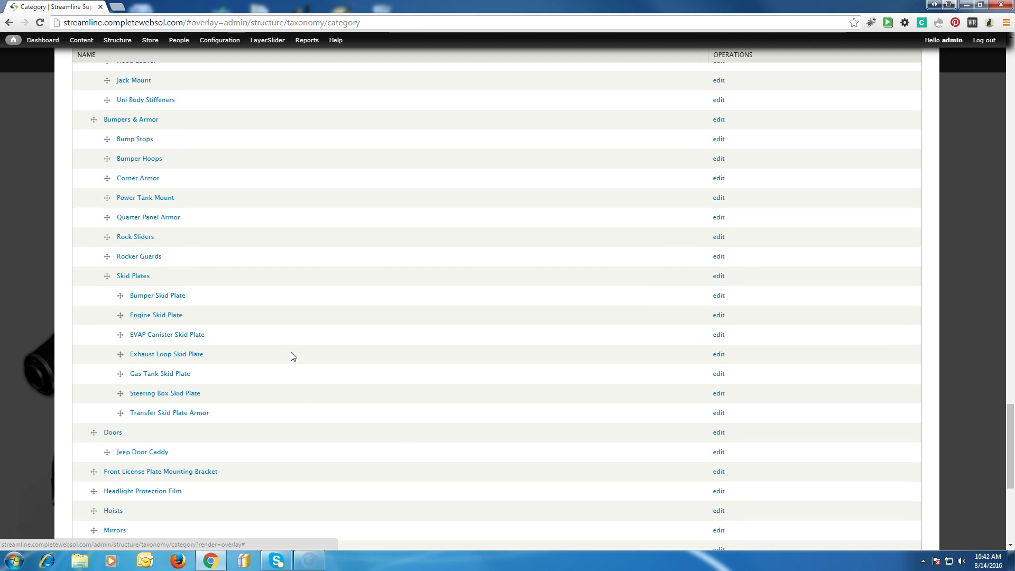
left_click(303, 367)
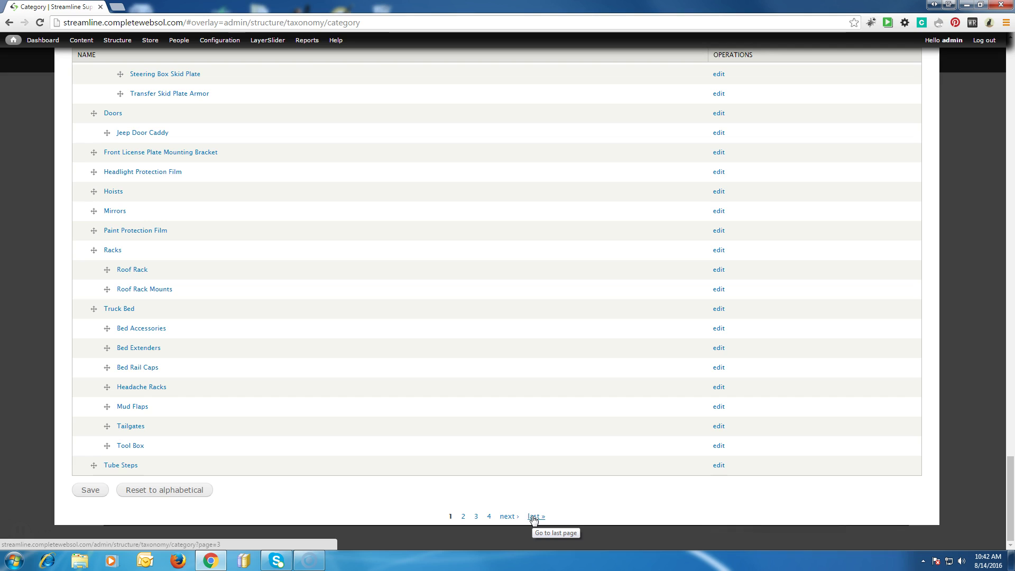
left_click(510, 517)
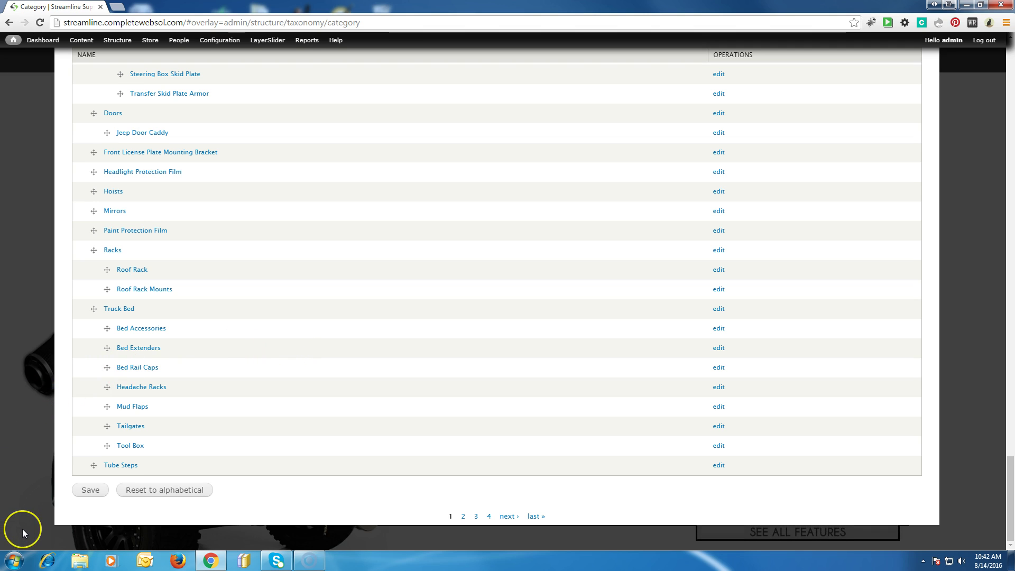
Step: Open the Category vocabulary in Taxonomy Manager
mouse_move(122, 44)
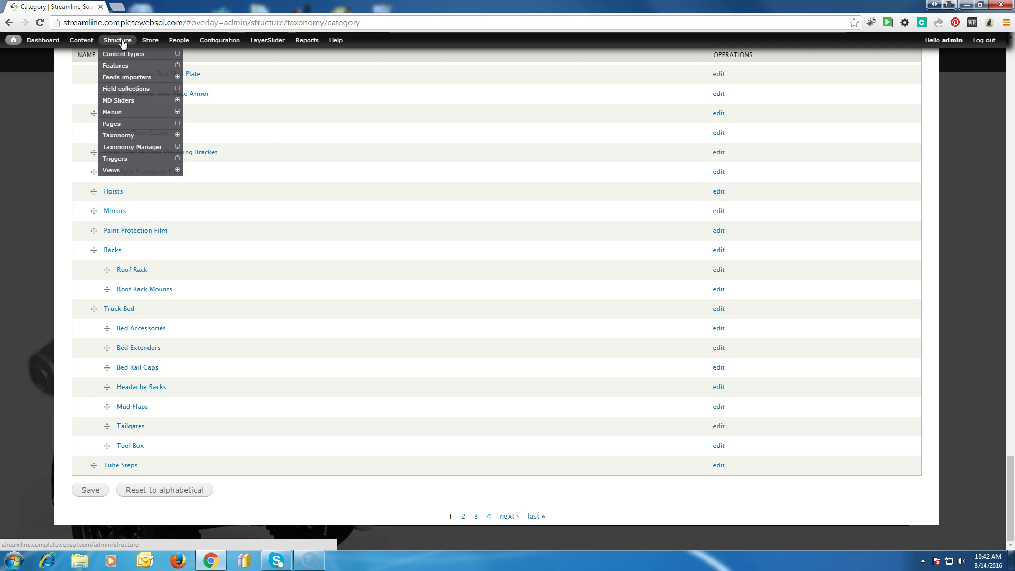
left_click(117, 122)
mouse_move(122, 150)
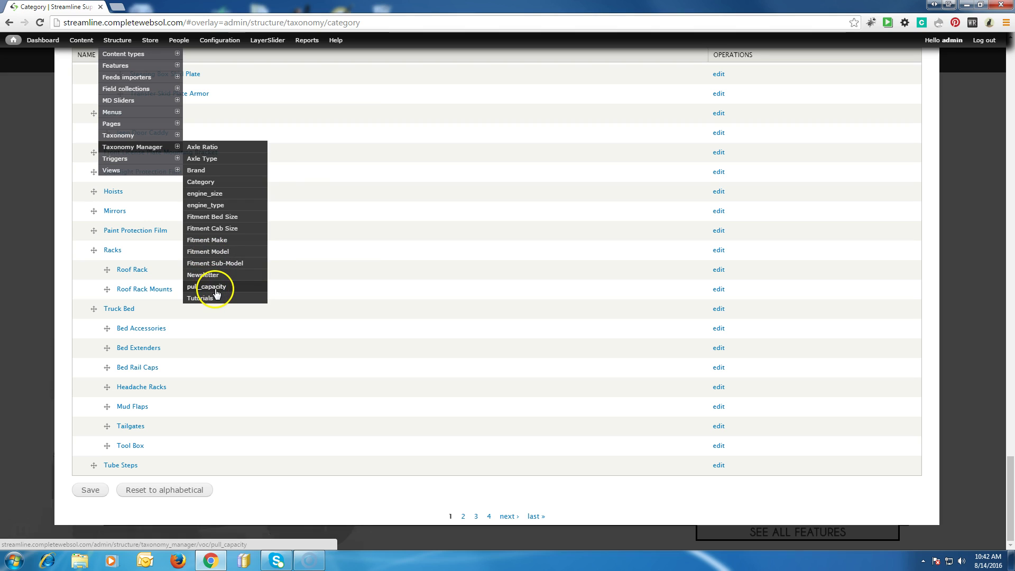
left_click(194, 183)
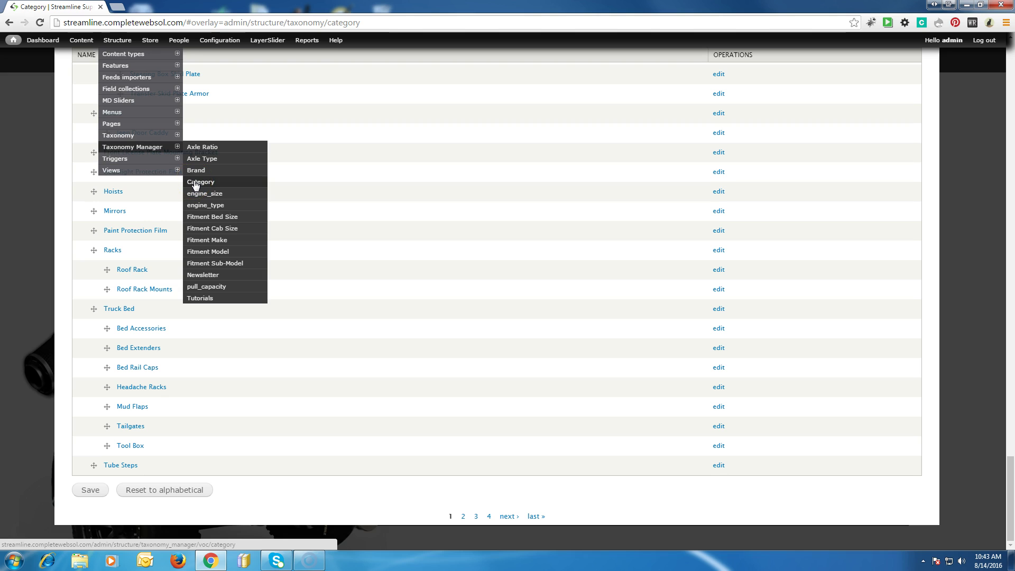
left_click_drag(195, 182, 197, 210)
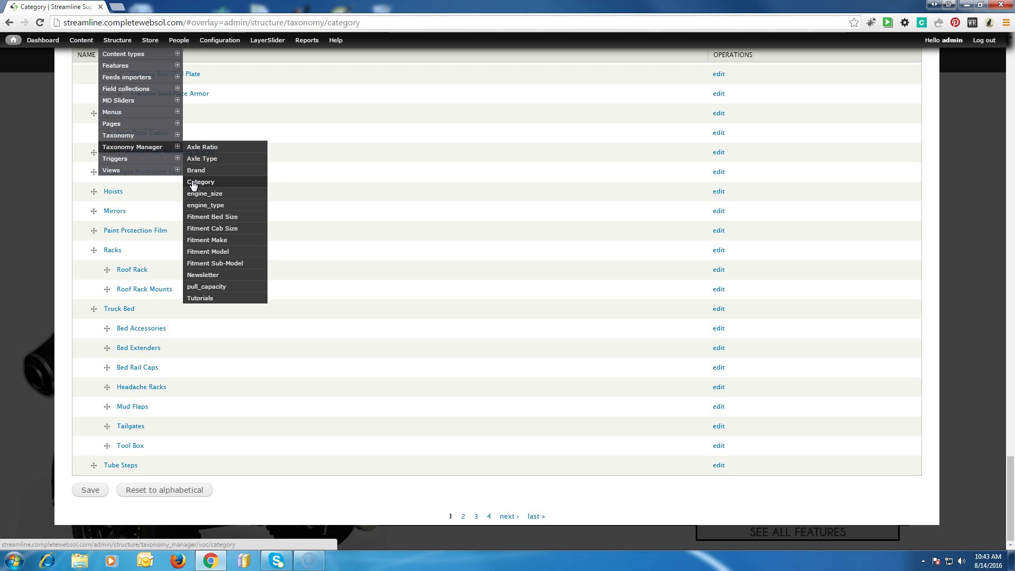
left_click(193, 182)
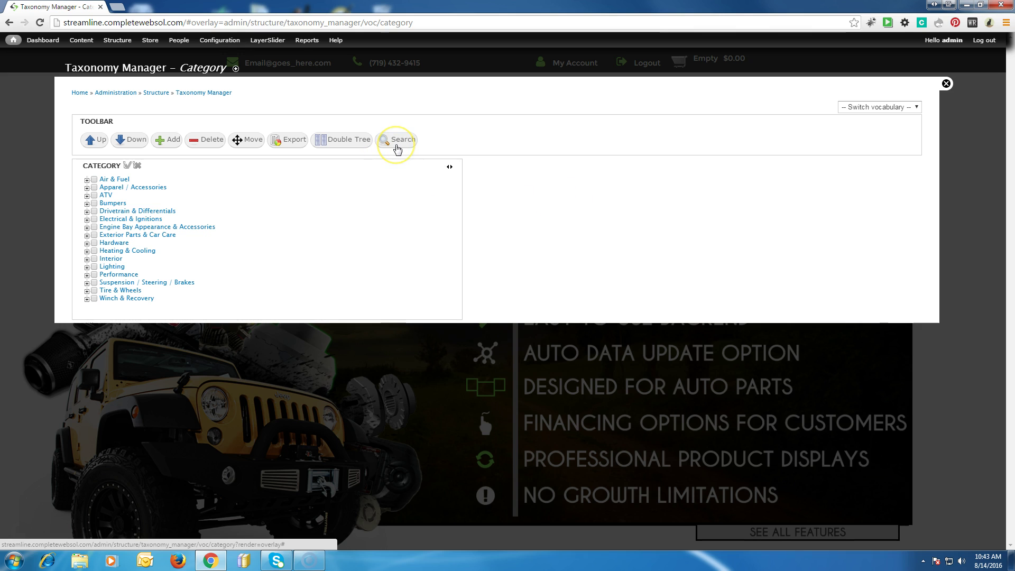
Step: Switch Taxonomy Manager to the Brand vocabulary to view its terms
left_click(862, 107)
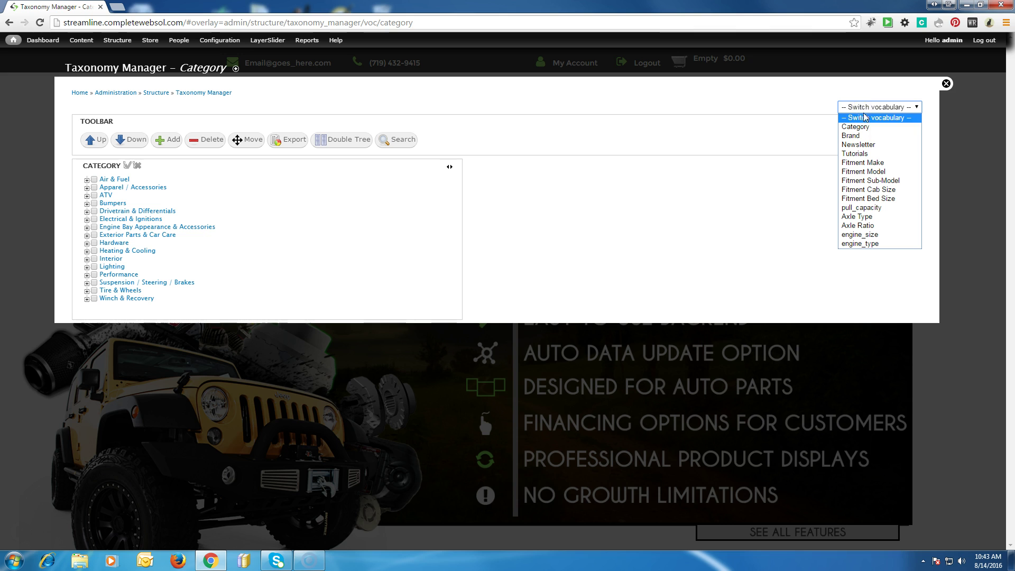
left_click(861, 138)
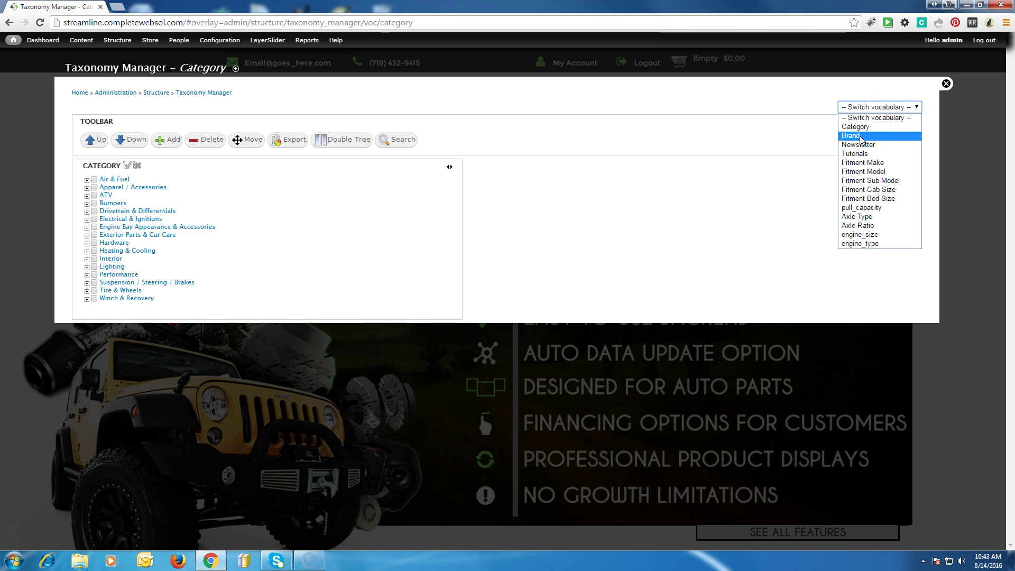
left_click(861, 137)
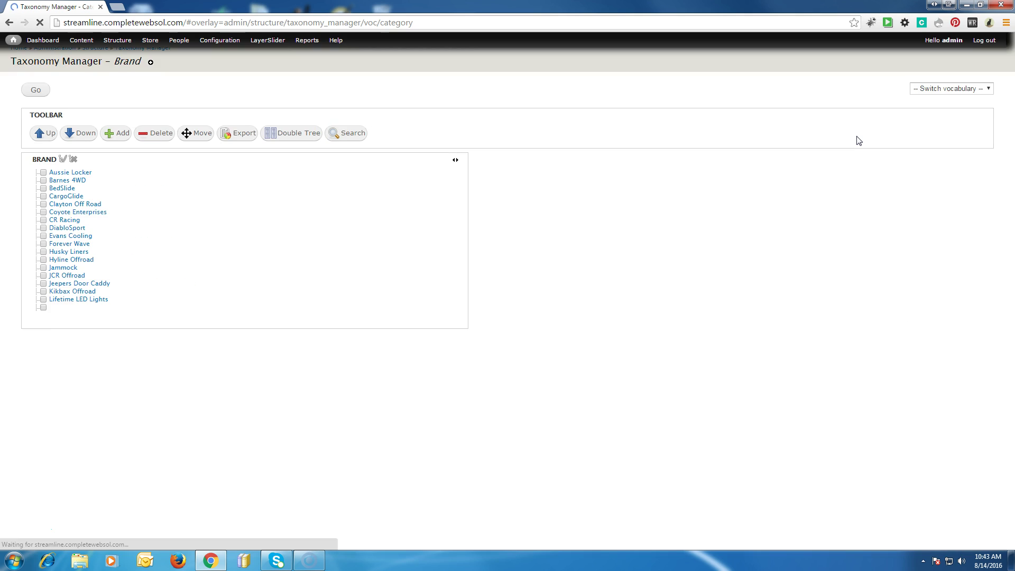
left_click(852, 142)
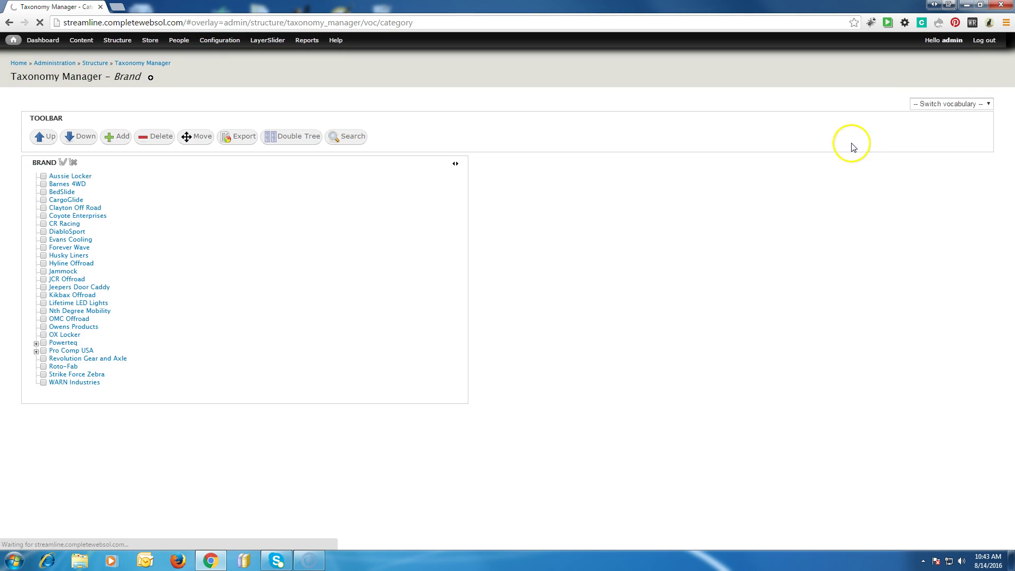
Step: Switch back to the Category vocabulary and expand Winch & Recovery through Winch Accessories down to the terms under Winch Fairlead
left_click(917, 105)
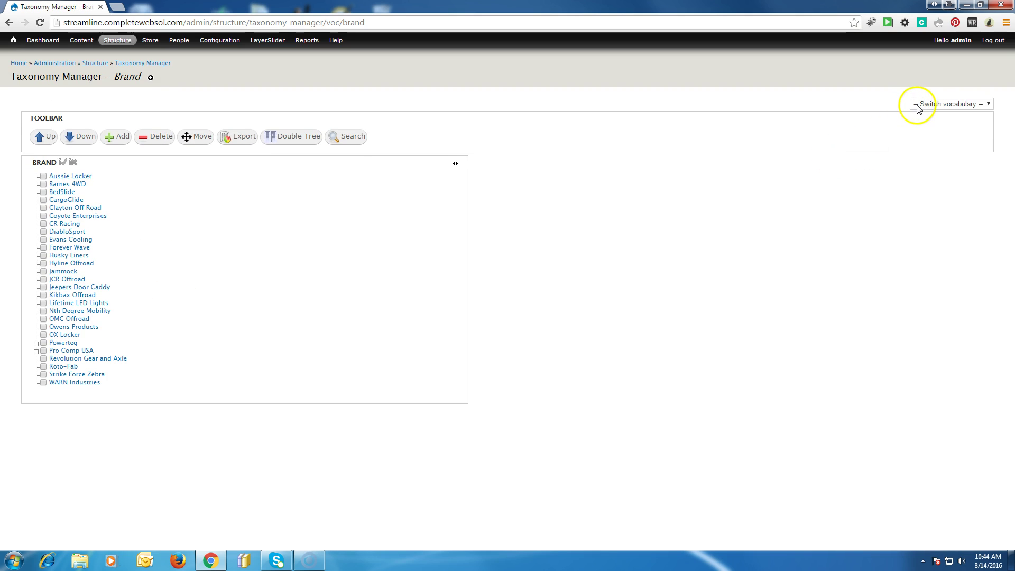
left_click(921, 125)
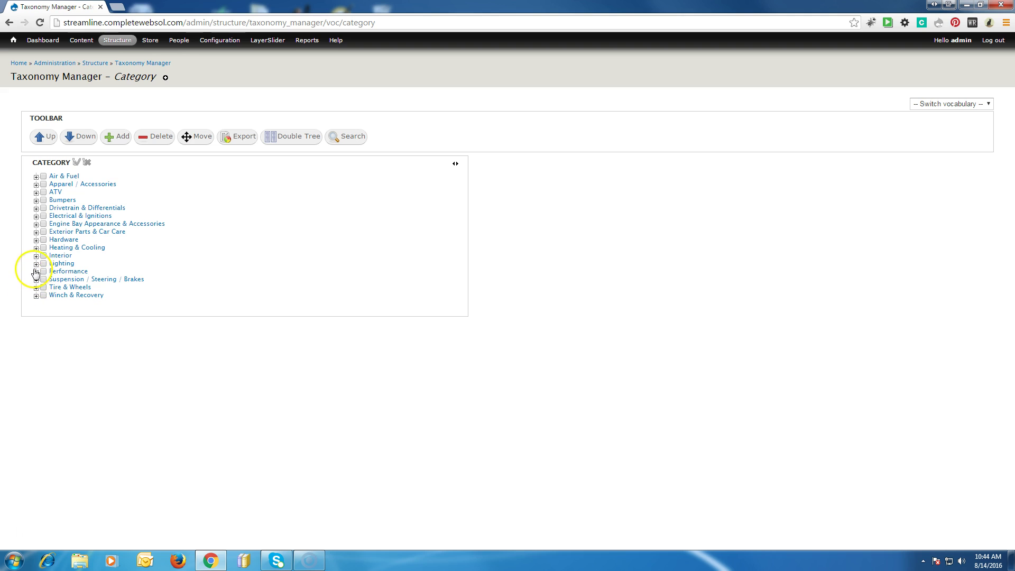
left_click(36, 296)
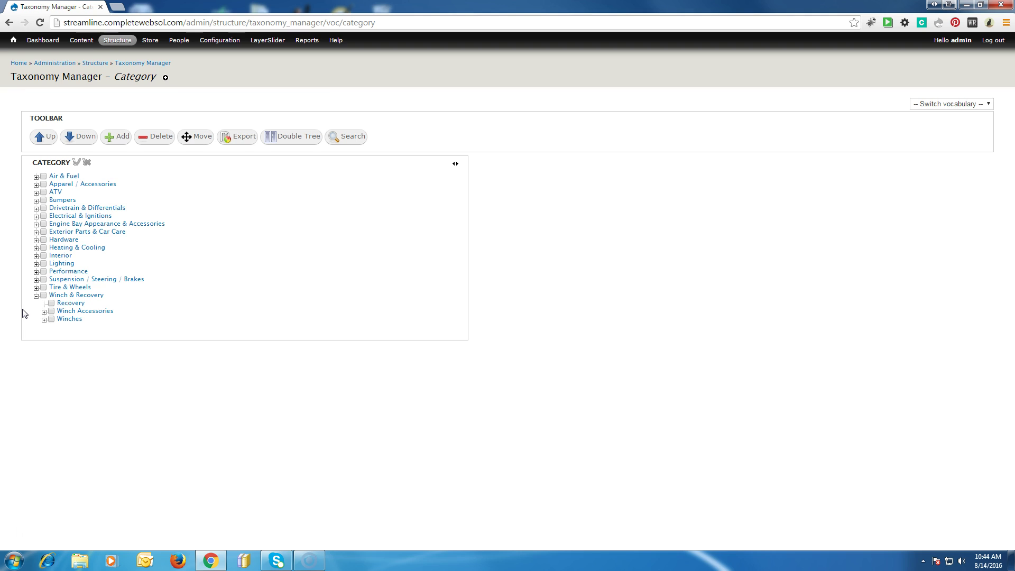
left_click(44, 313)
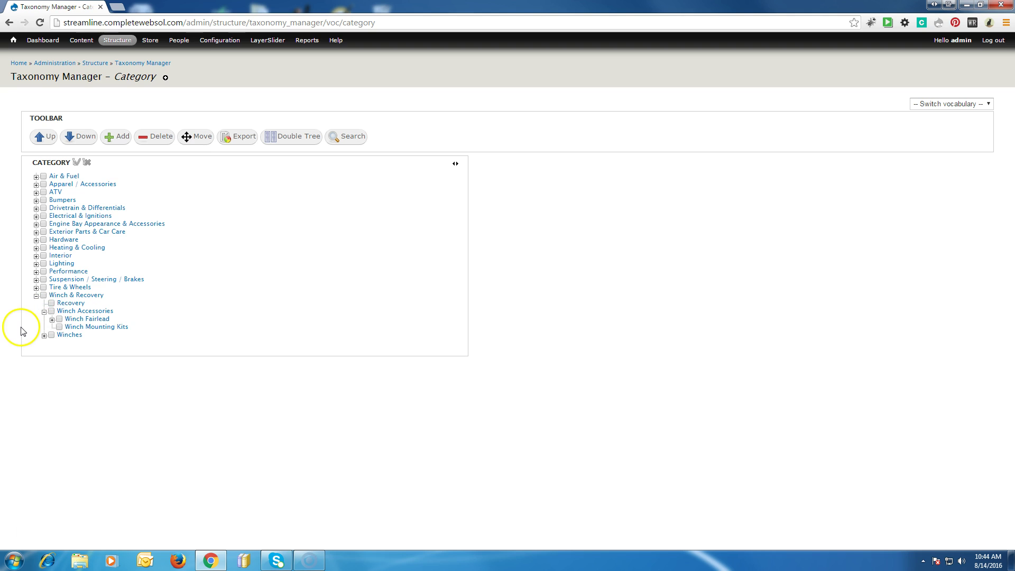
left_click(52, 319)
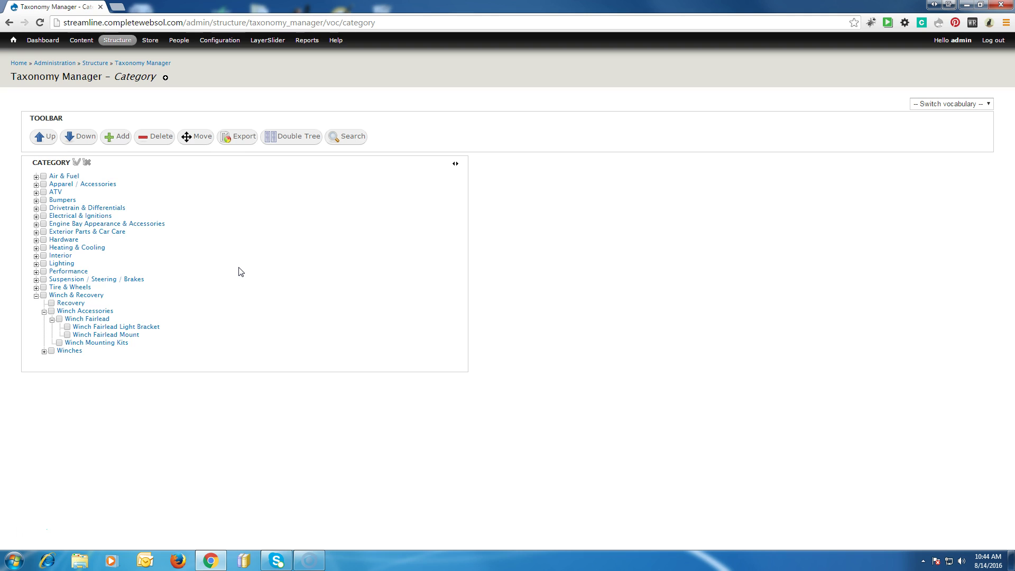
left_click(207, 313)
mouse_move(100, 301)
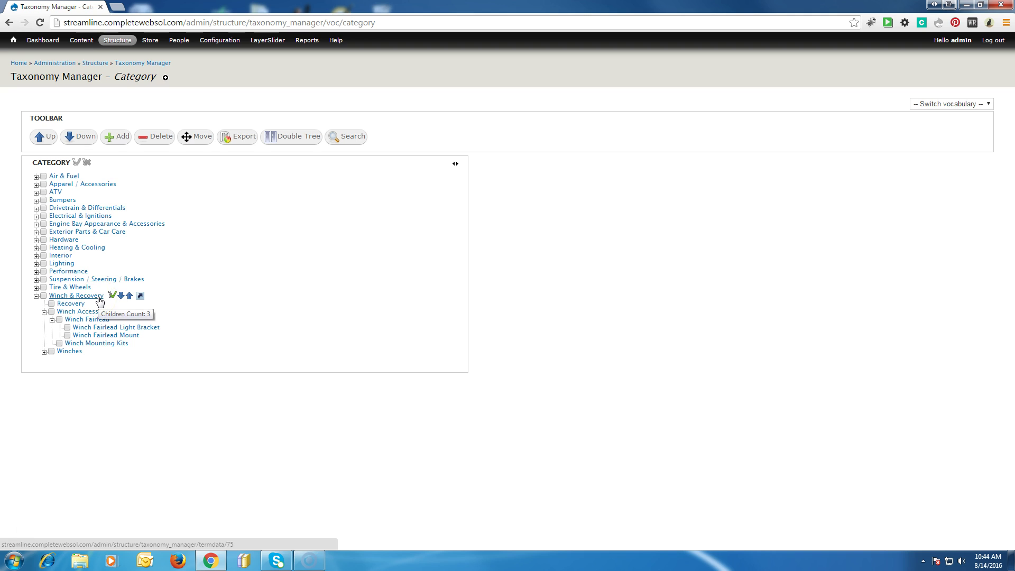
left_click(68, 311)
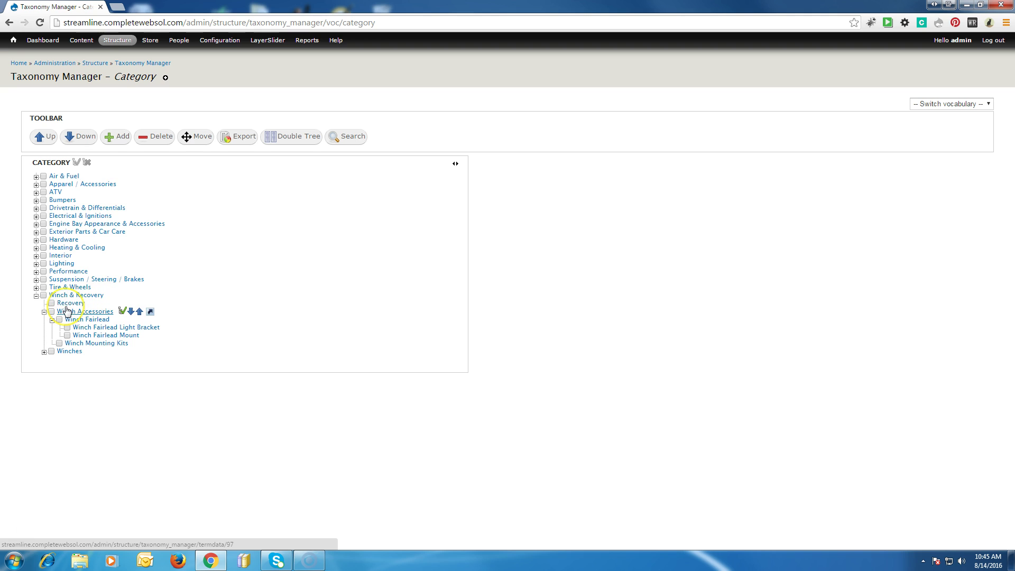
left_click(79, 314)
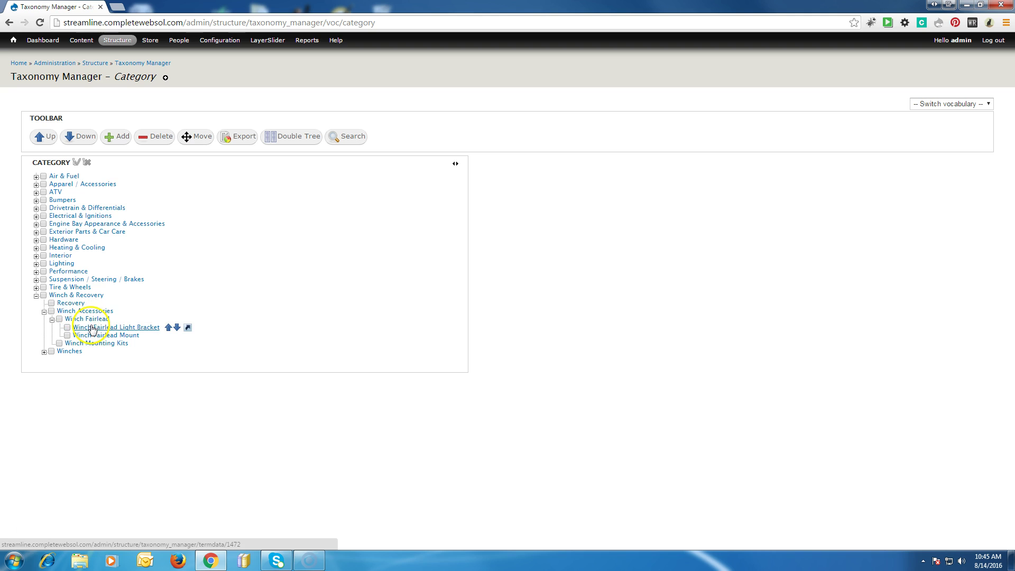
left_click(105, 330)
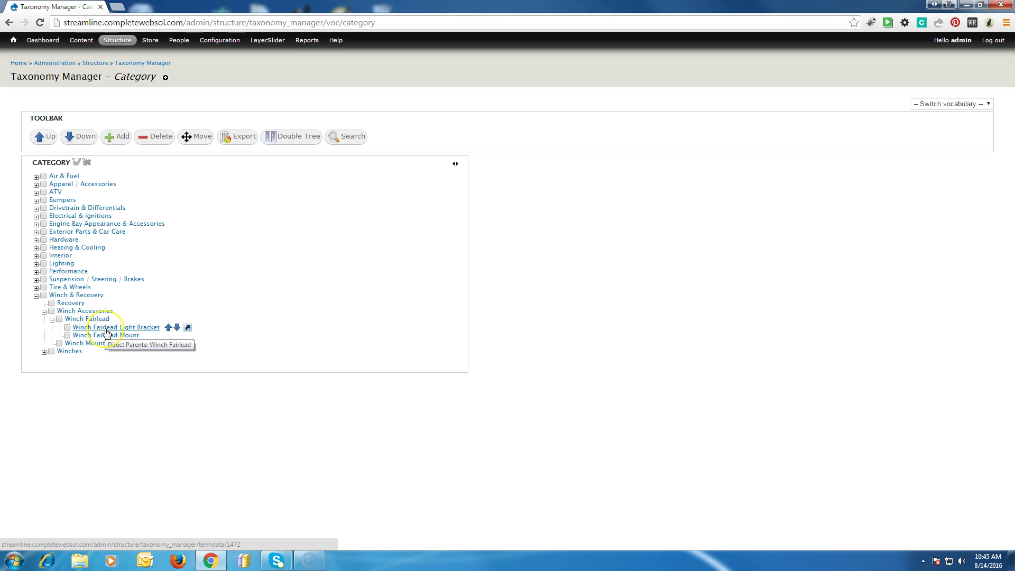
left_click(141, 296)
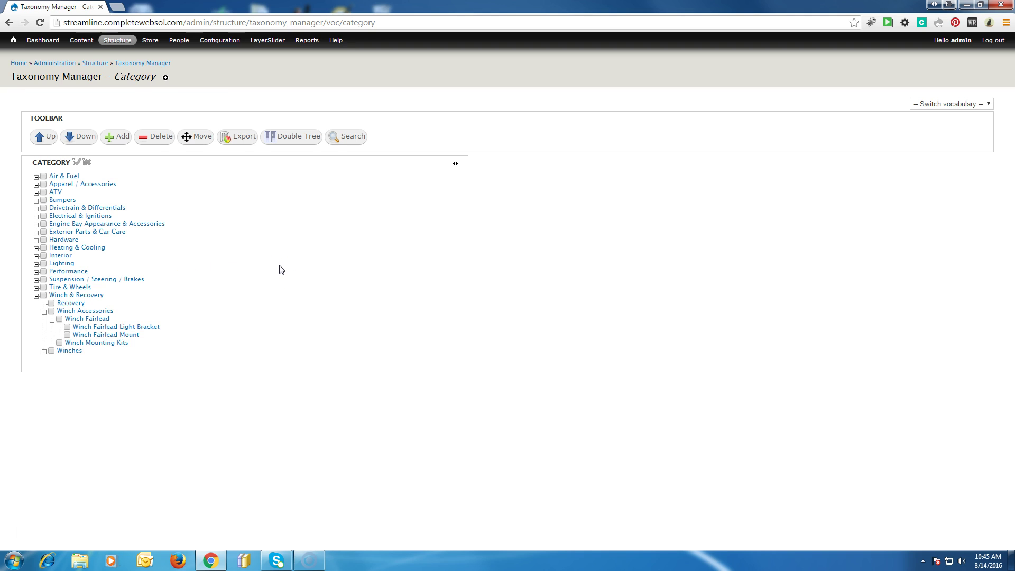
left_click(245, 297)
Step: Search the Category vocabulary for the existing term Suspension and expand its child terms in the tree
left_click(353, 145)
left_click(235, 201)
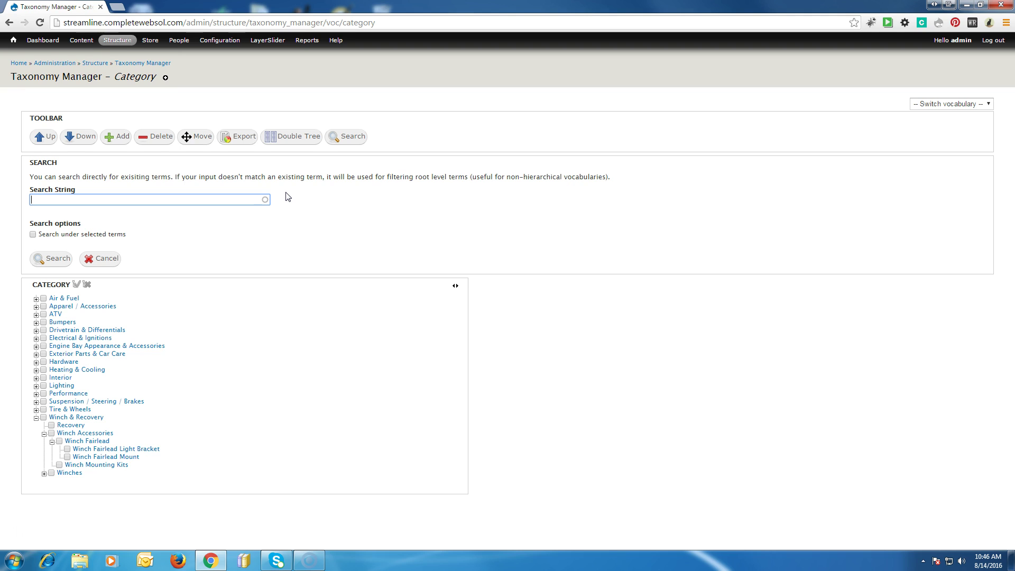
type("susp")
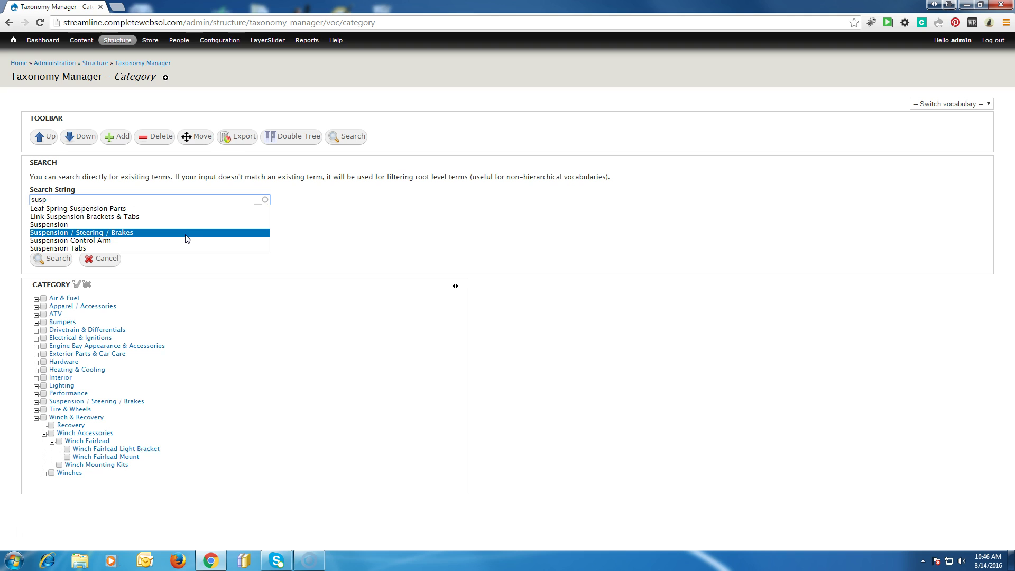
left_click(159, 224)
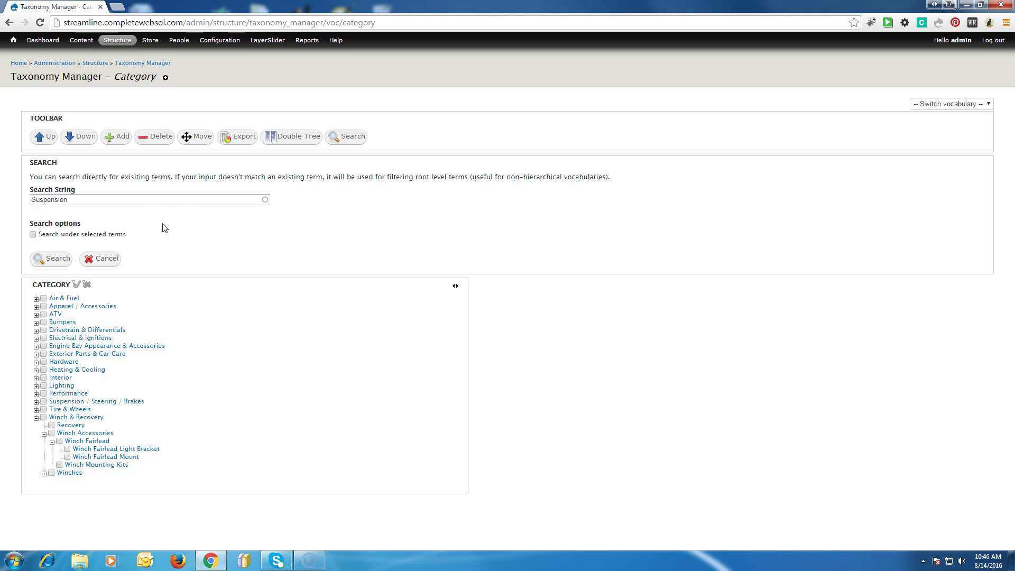
left_click(40, 259)
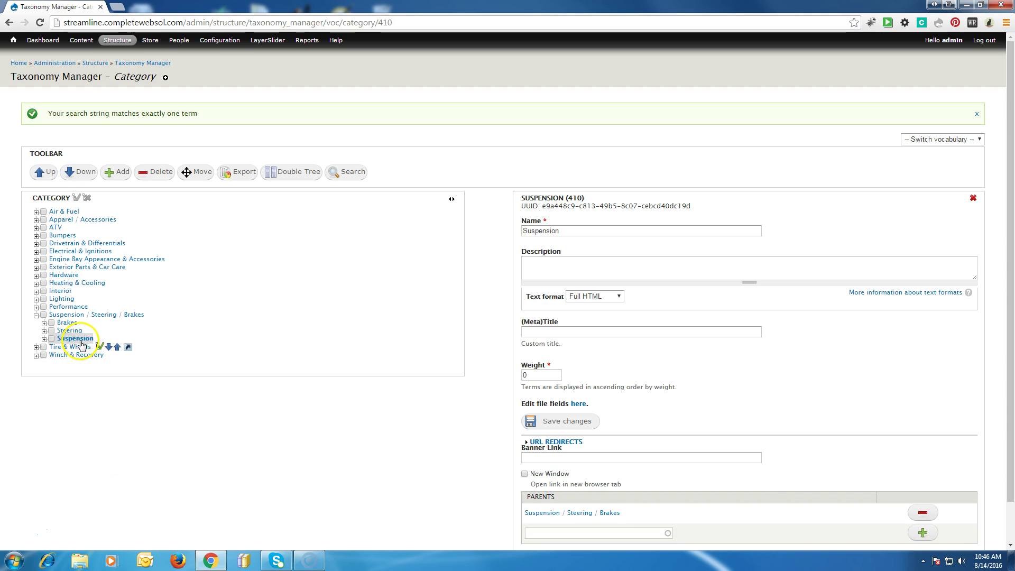
left_click(44, 339)
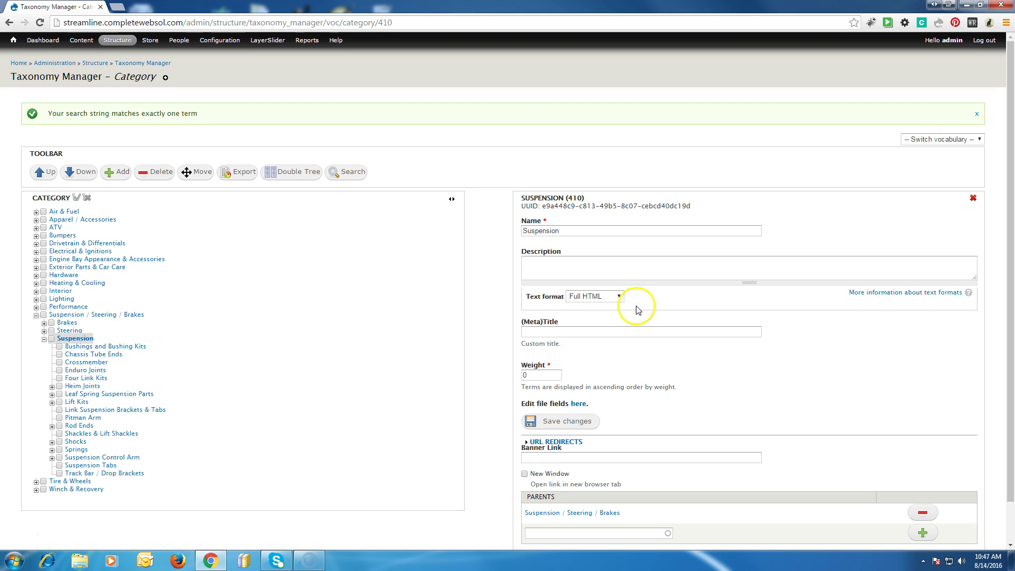
Step: Open the details of the Crossmember term under Suspension and select that term in the tree
left_click(767, 420)
left_click(87, 363)
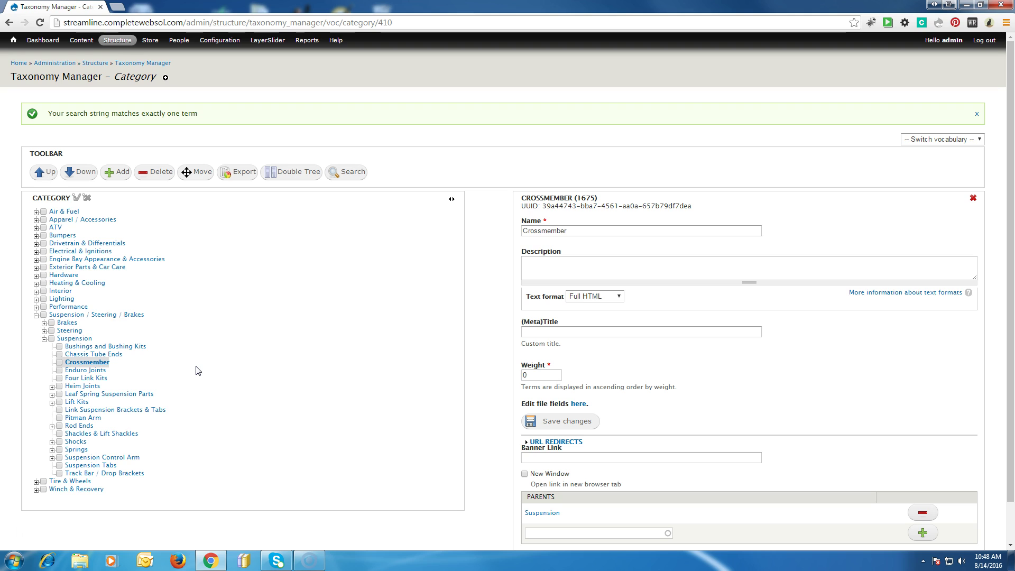
left_click(97, 365)
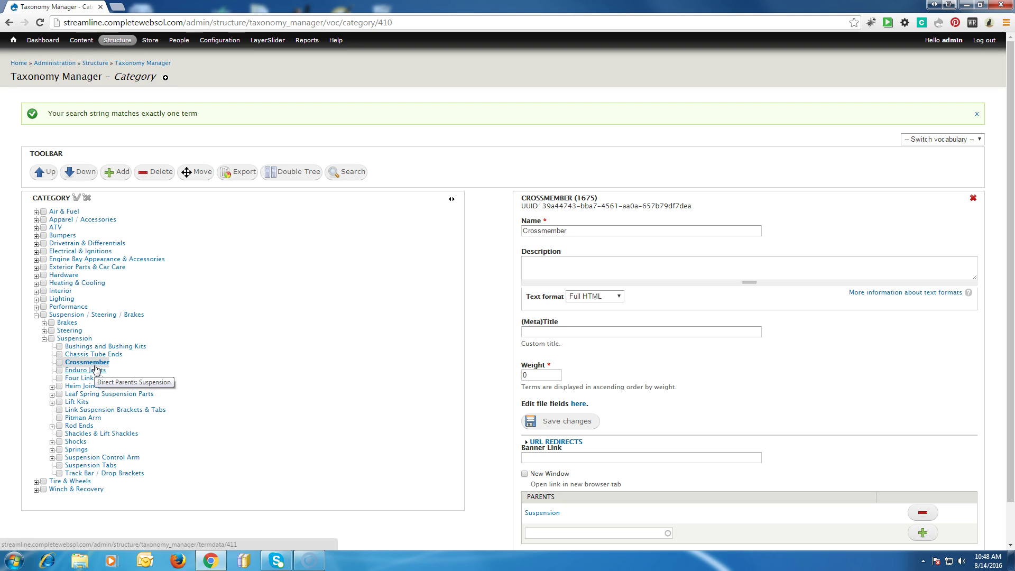
left_click(59, 362)
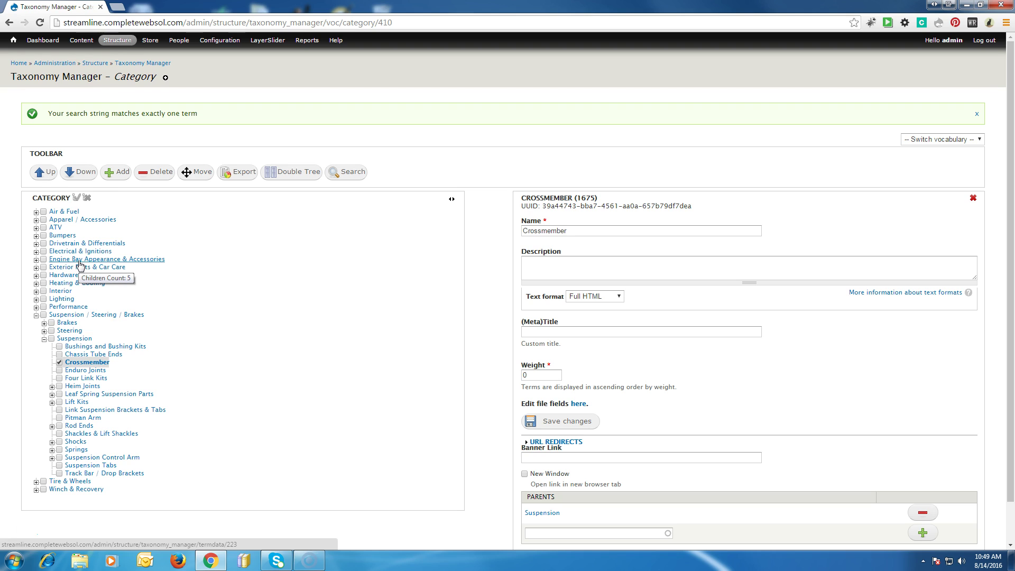
Step: Enter "Cross members" as the name in the Crossmember term's details
left_click(589, 228)
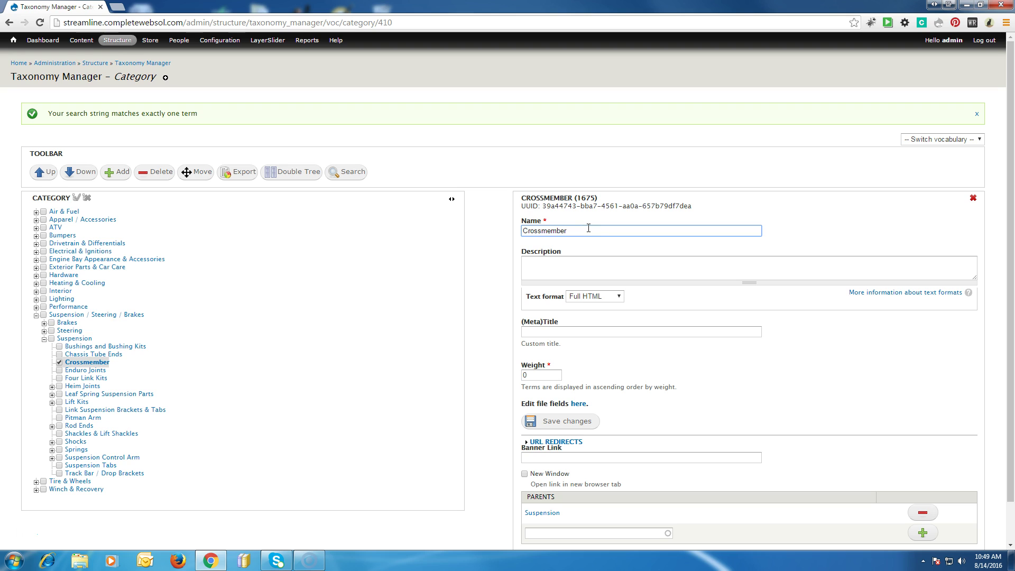
left_click(588, 231)
left_click(543, 231)
left_click(592, 232)
type("s")
Step: Expand Bumpers and its Front Bumpers and Rear Bumpers branches in the Category tree
left_click(67, 222)
left_click(36, 236)
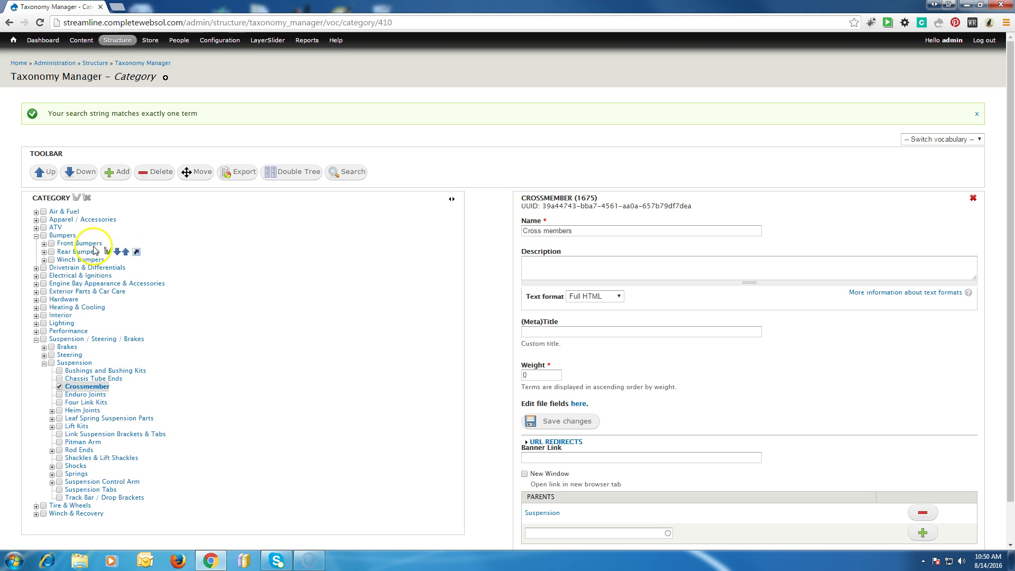
left_click(45, 245)
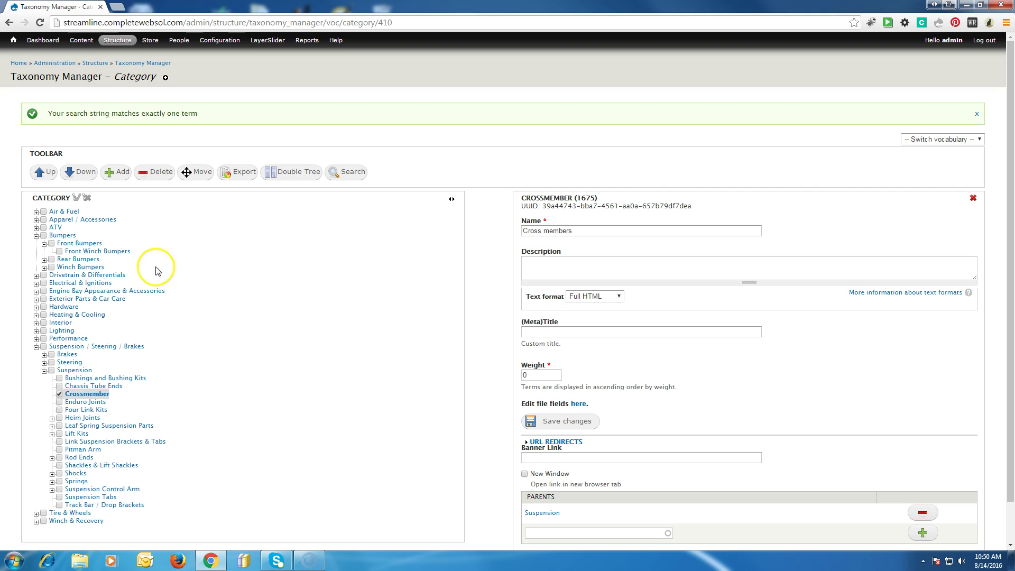
left_click(44, 261)
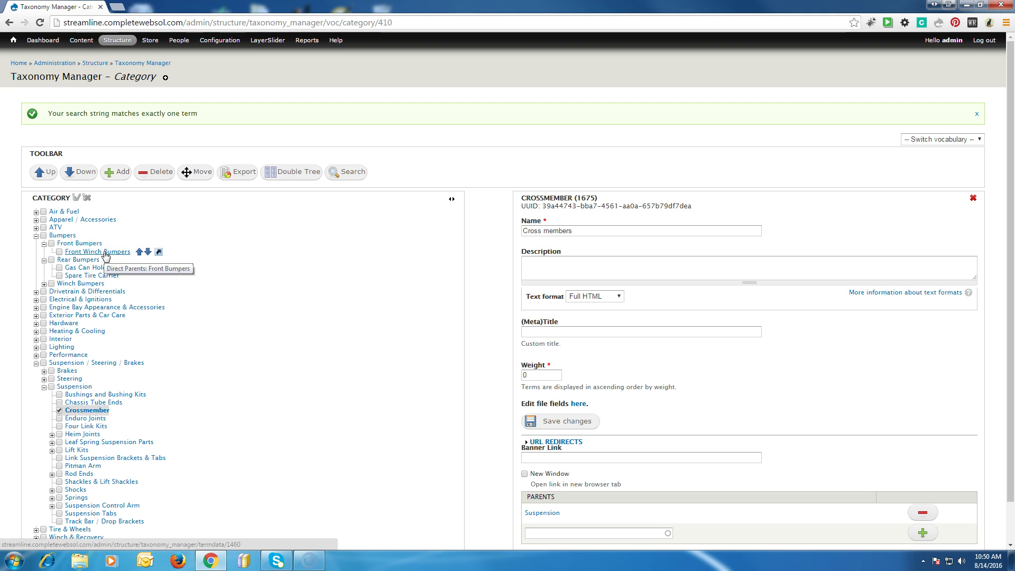
left_click(45, 285)
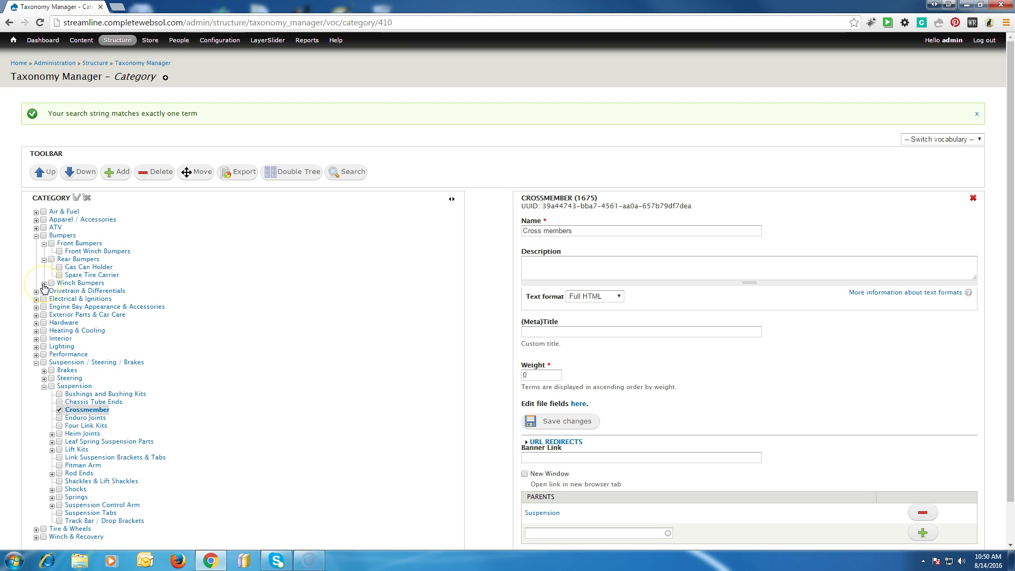
Step: Select the Front Winch Bumpers term as well and expand the Winch Bumpers branch
left_click(62, 258)
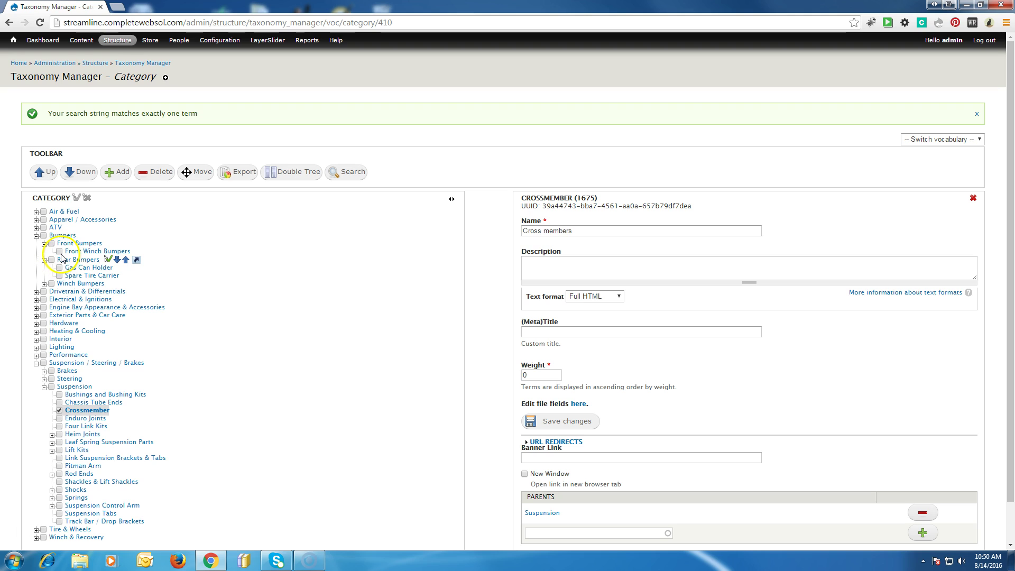
left_click(60, 253)
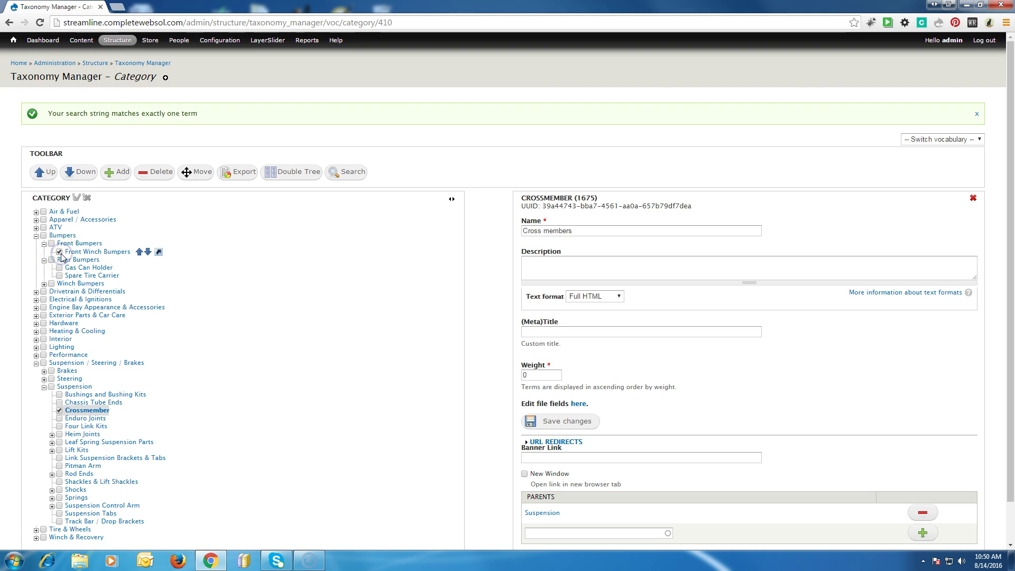
left_click(45, 284)
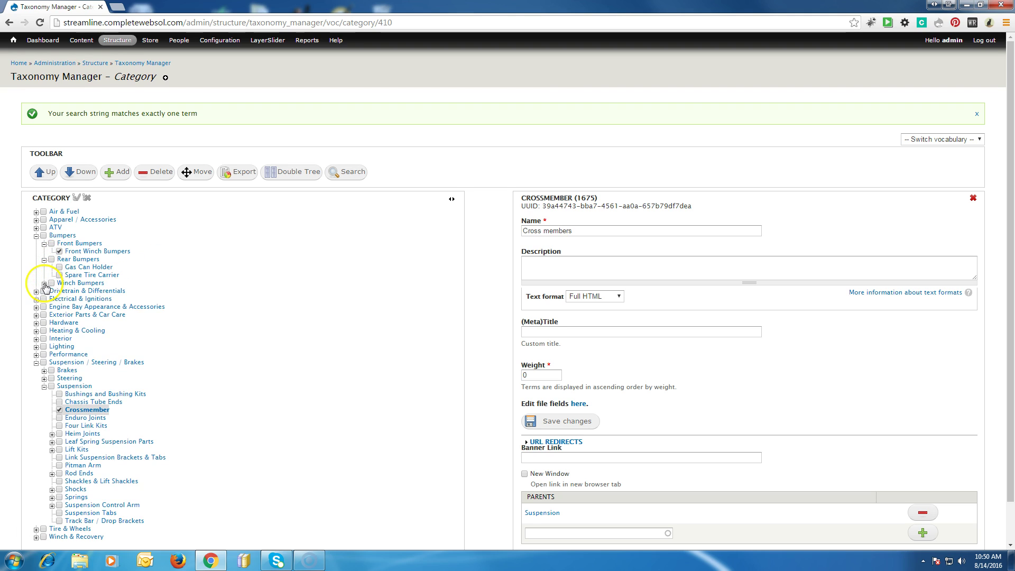
left_click(200, 301)
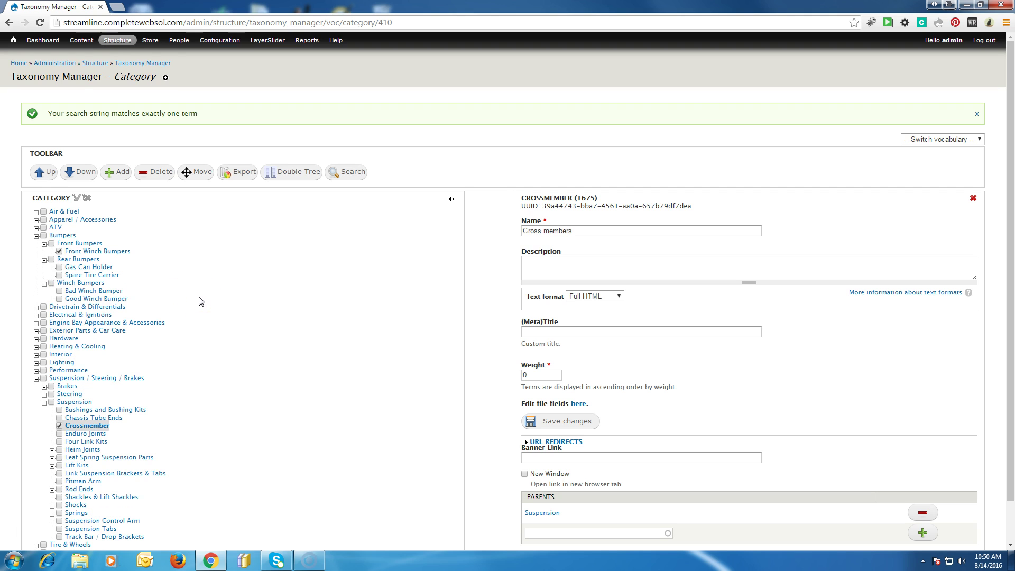
mouse_move(127, 293)
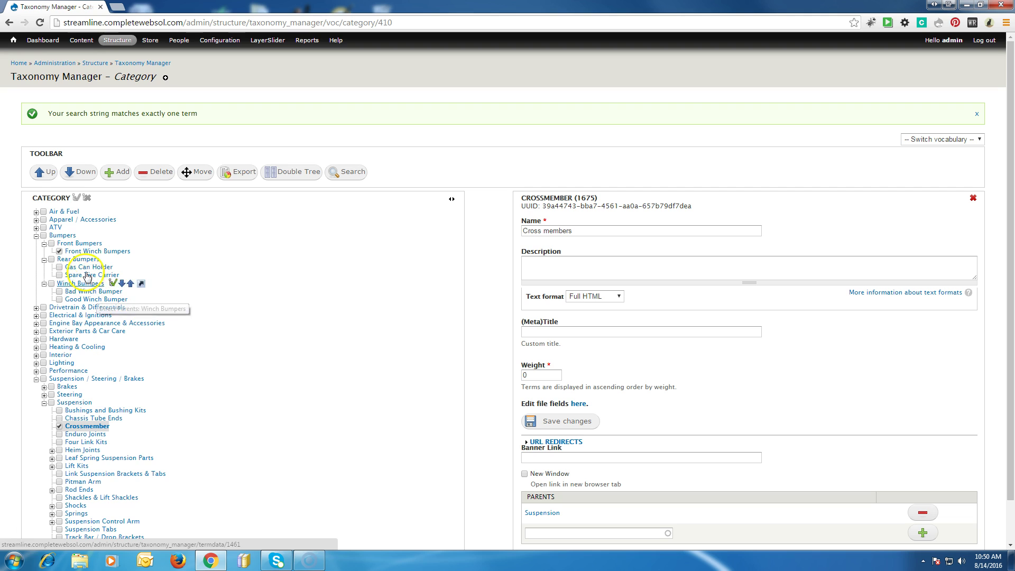
left_click(60, 253)
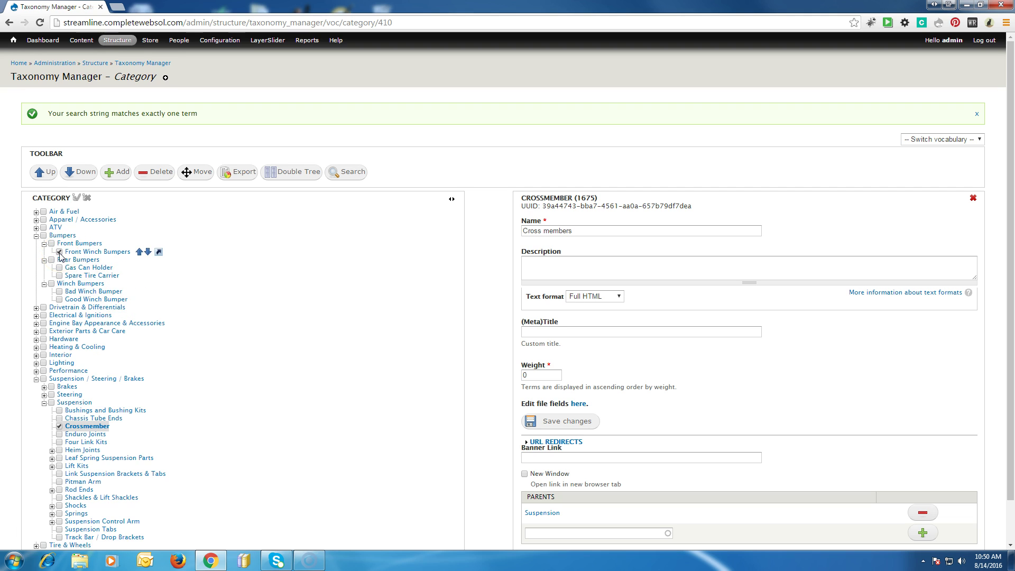
Step: Move the selected terms to the parent term Winch Bumpers without keeping their old parents
left_click(197, 172)
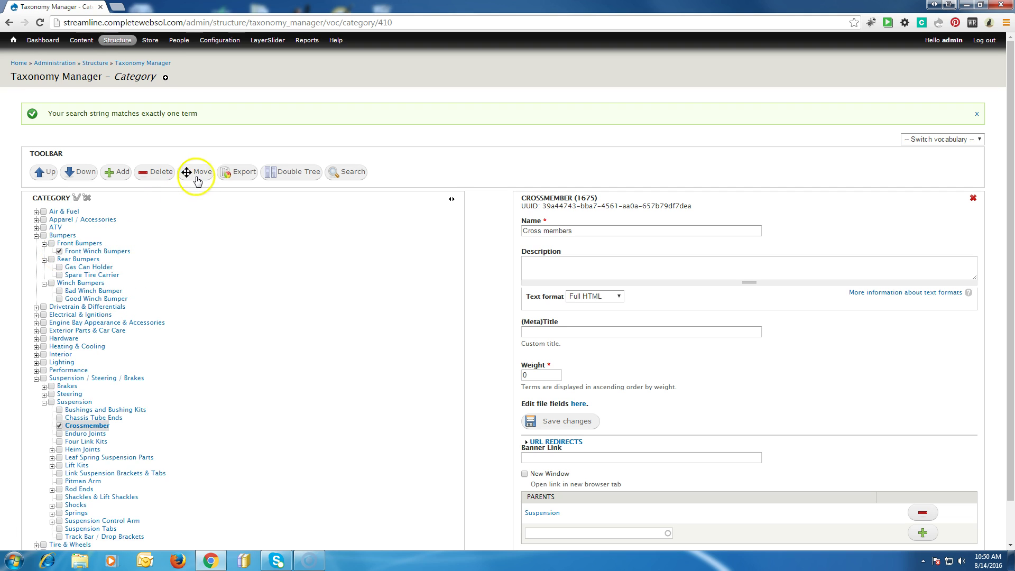
left_click(187, 234)
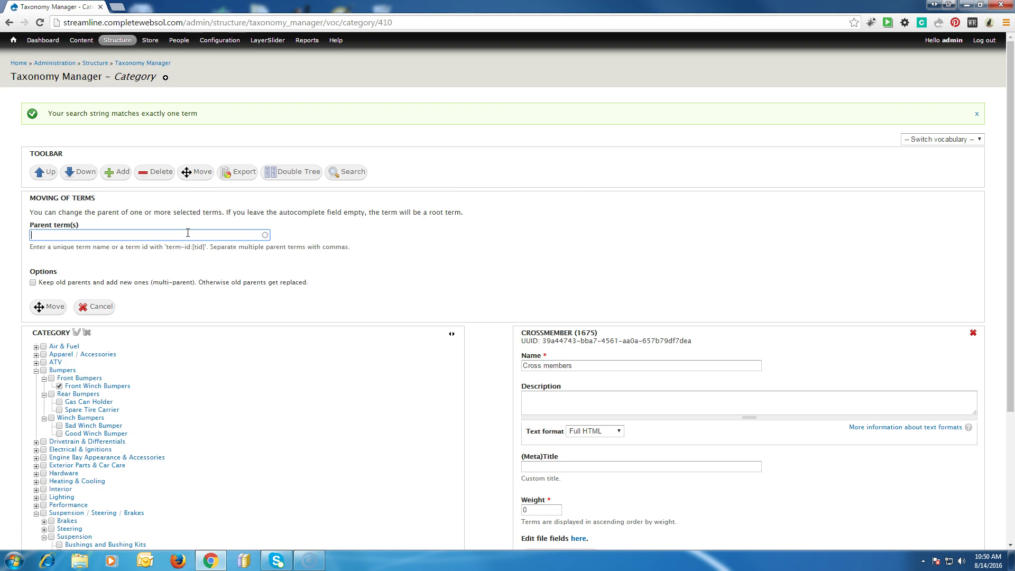
type("winch")
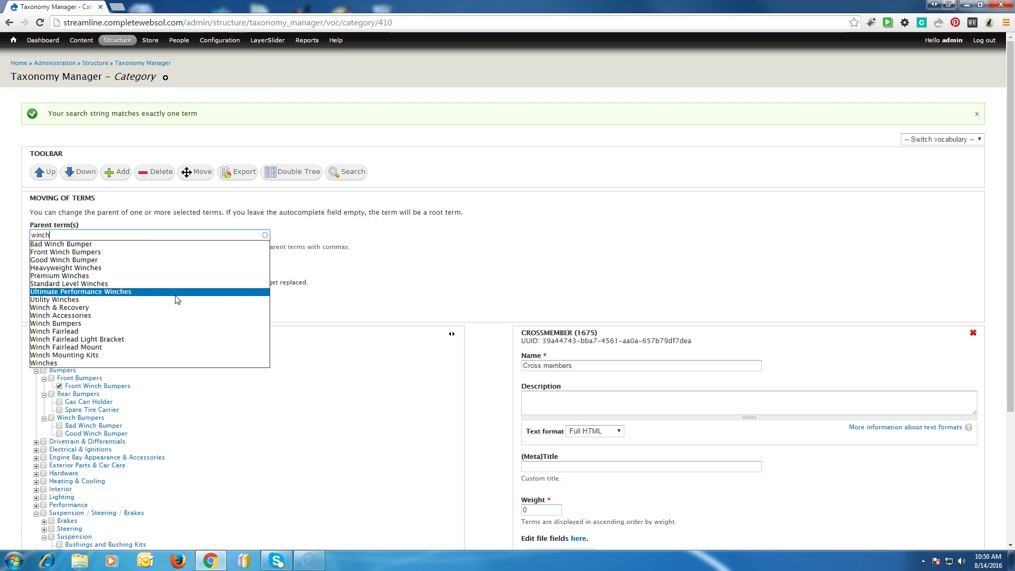
left_click(170, 283)
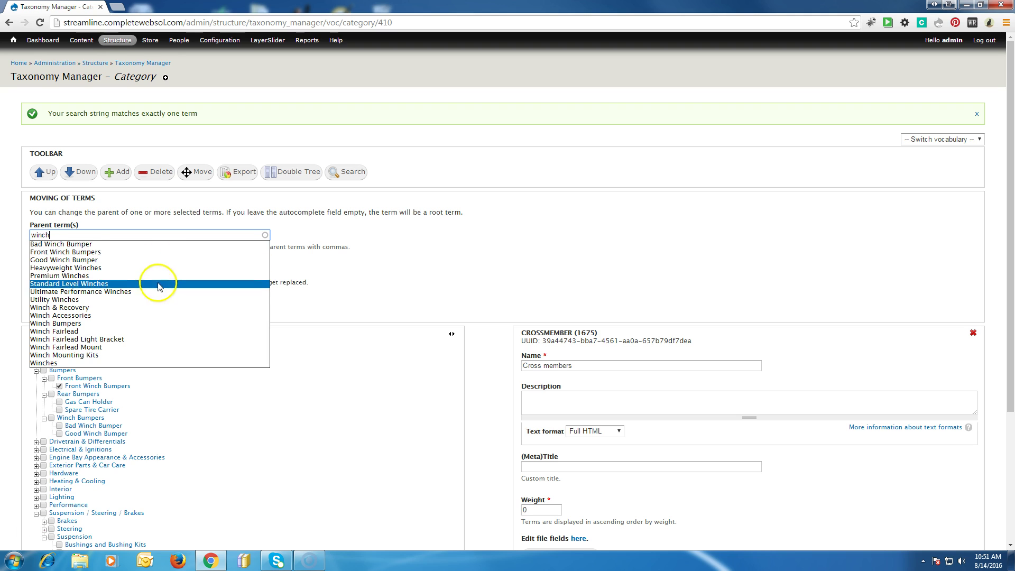
left_click(149, 324)
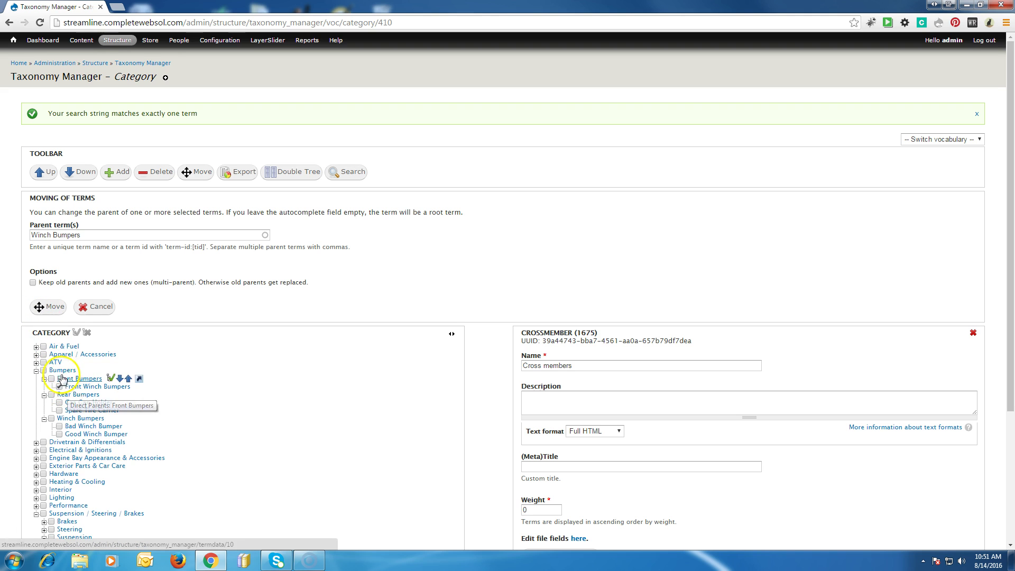
left_click(42, 312)
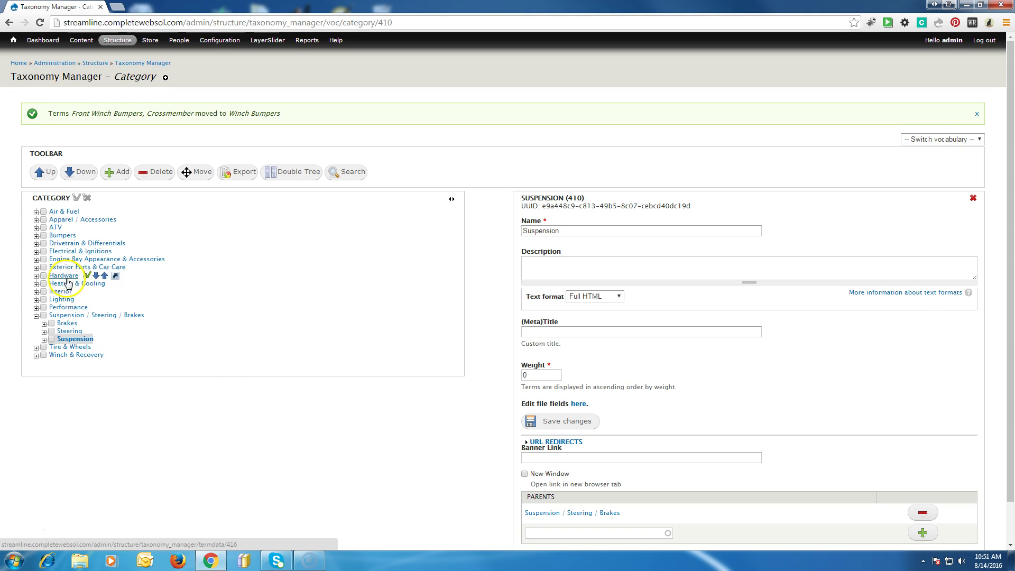
Step: Expand Bumpers down to the terms under Winch Bumpers and select the Crossmember term there
left_click(36, 236)
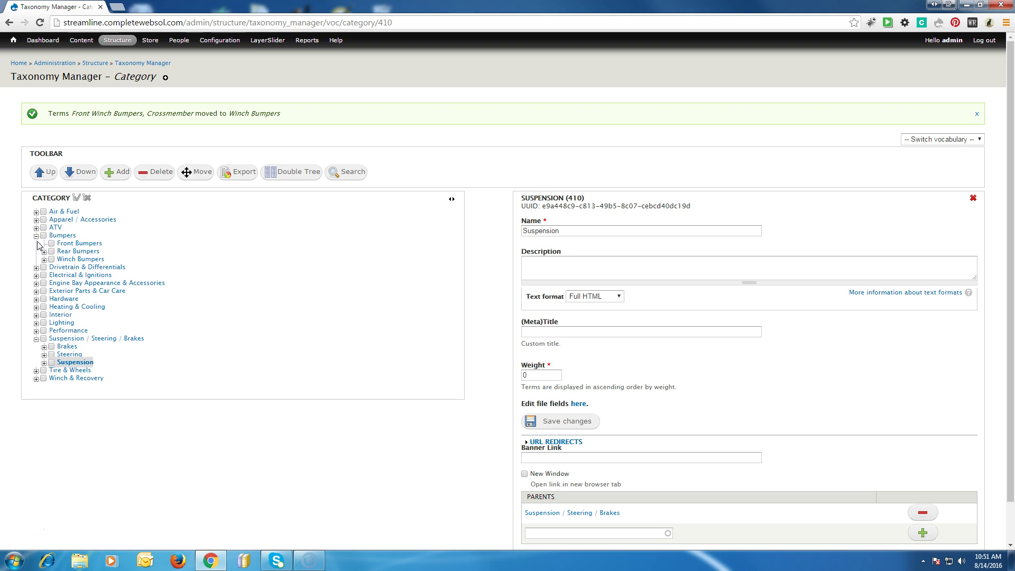
mouse_move(61, 253)
left_click(44, 259)
mouse_move(75, 271)
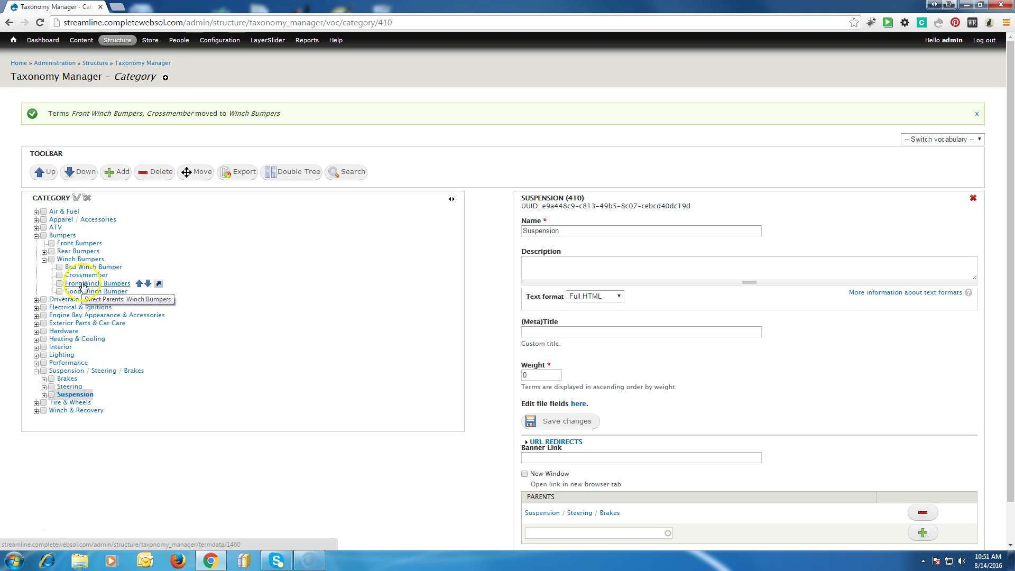
left_click(59, 275)
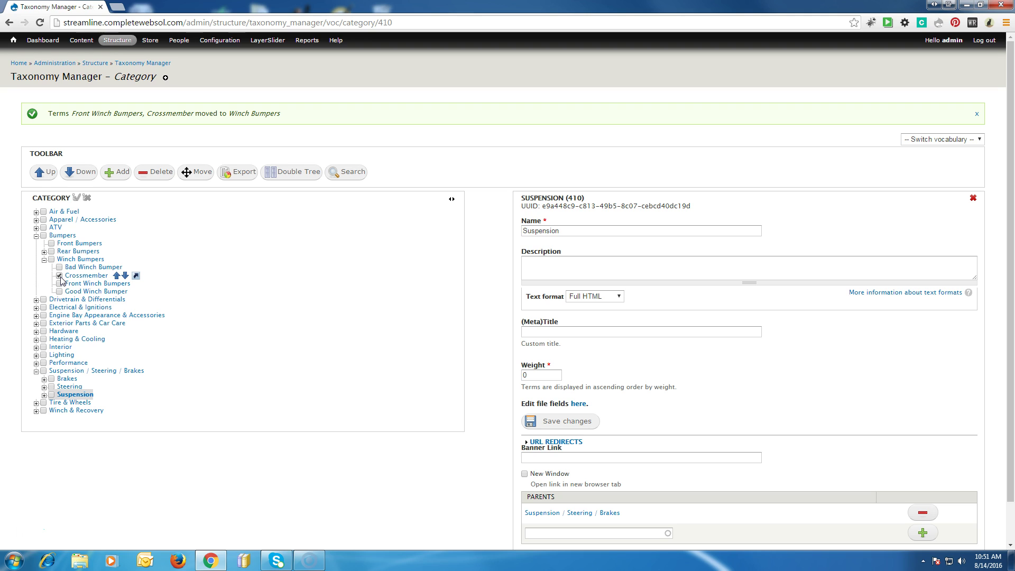
Step: Expand Lighting and its Exterior Lighting branch to view their child terms
left_click(68, 341)
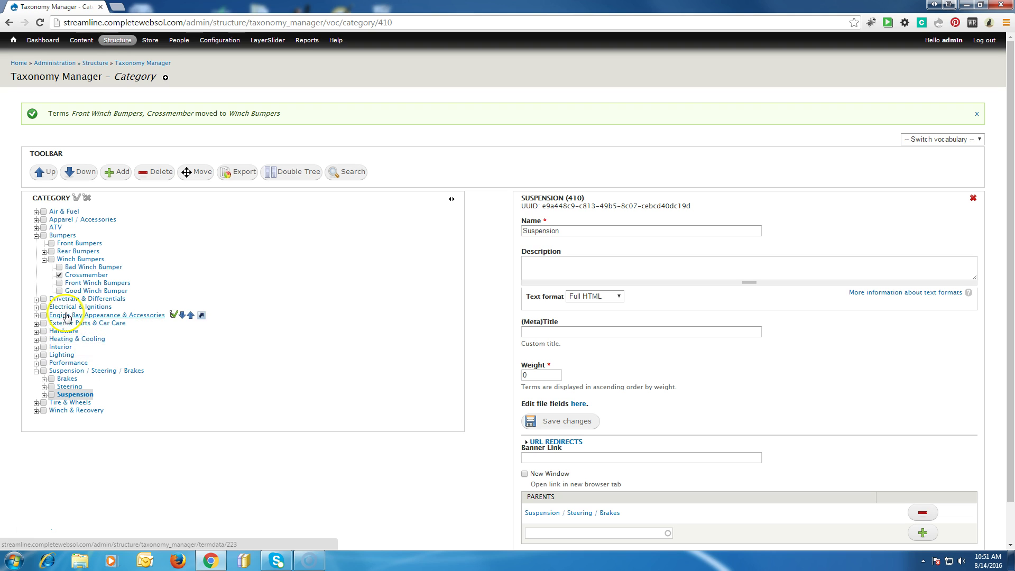
left_click(36, 356)
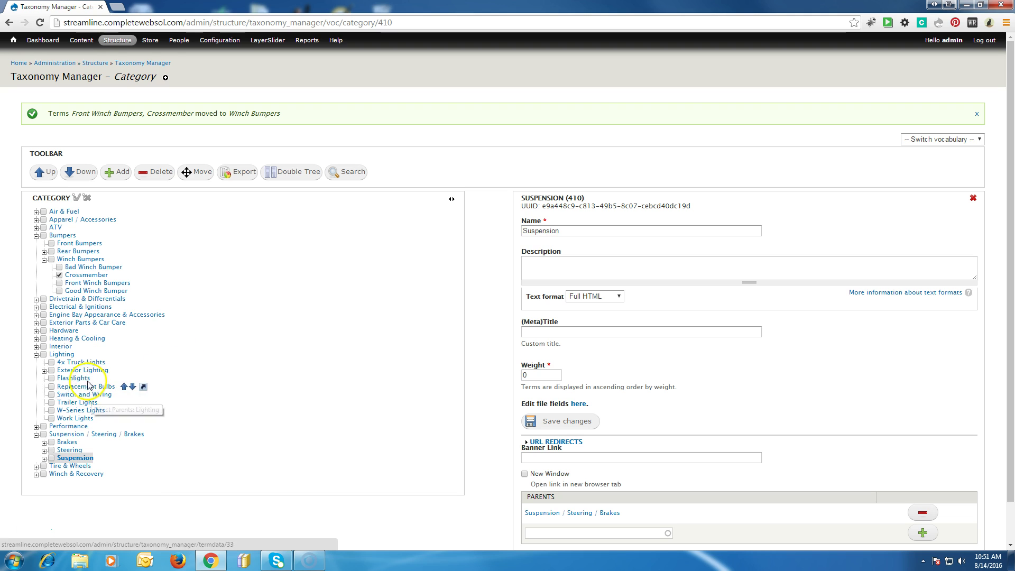
left_click(44, 371)
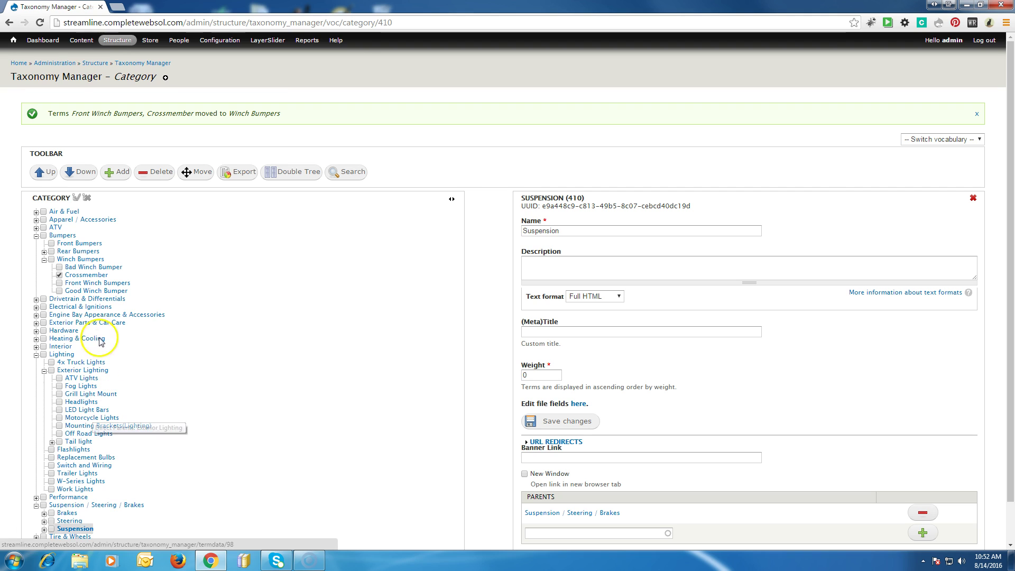
Step: Open the form for adding new terms and examine its example of dash-prefixed child terms
left_click(117, 179)
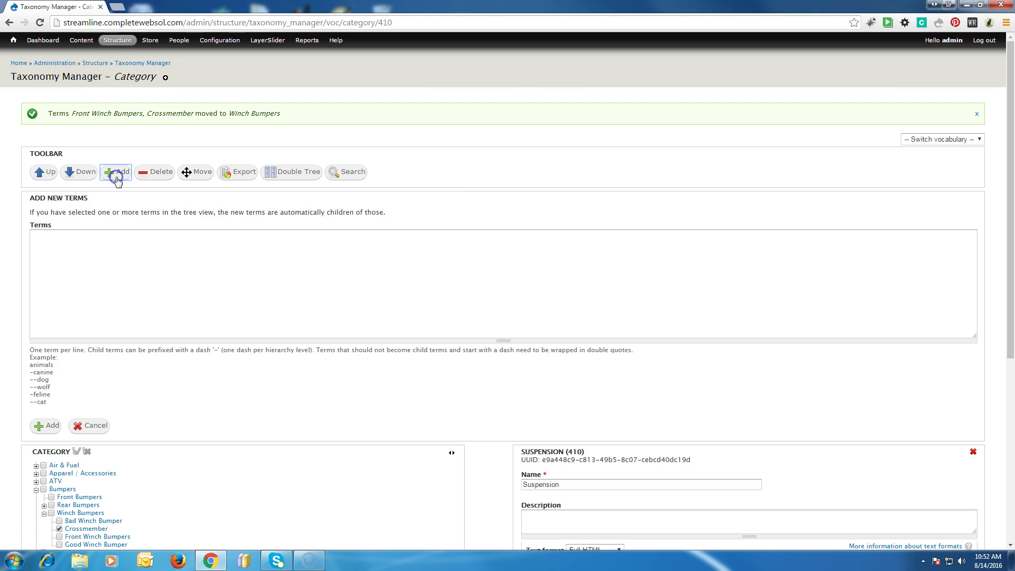
left_click(106, 246)
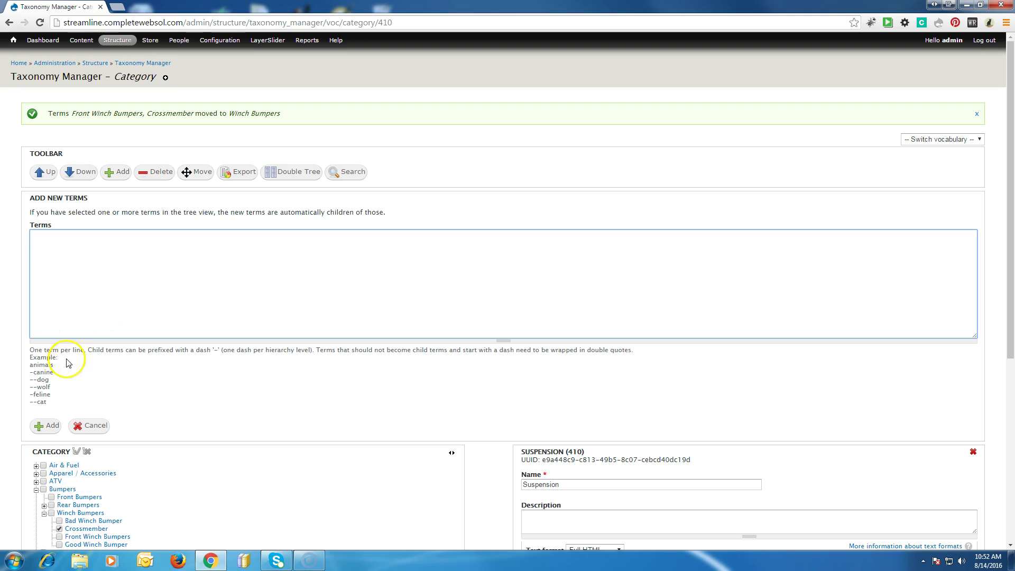
left_click_drag(53, 365, 30, 366)
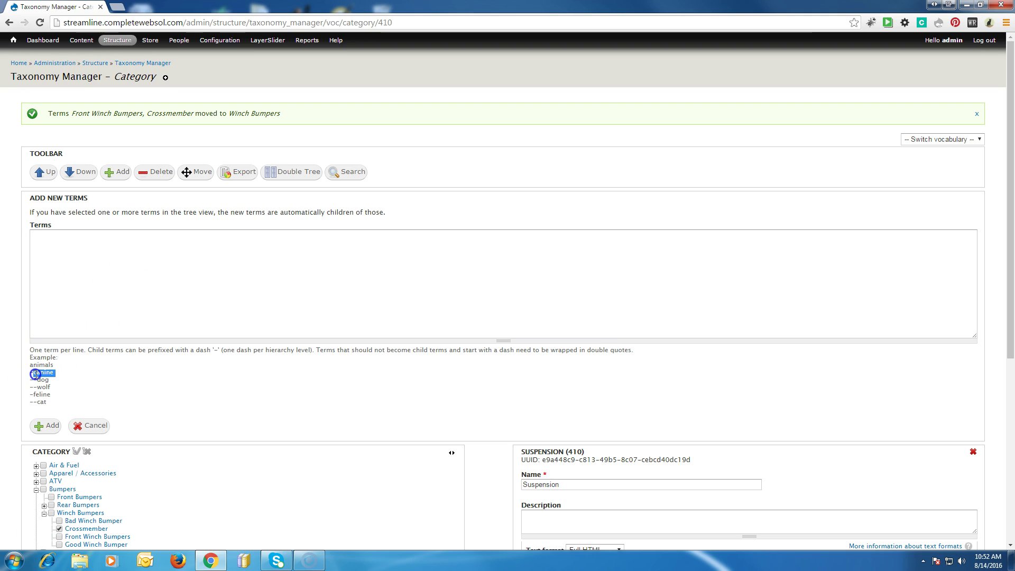
left_click(31, 375)
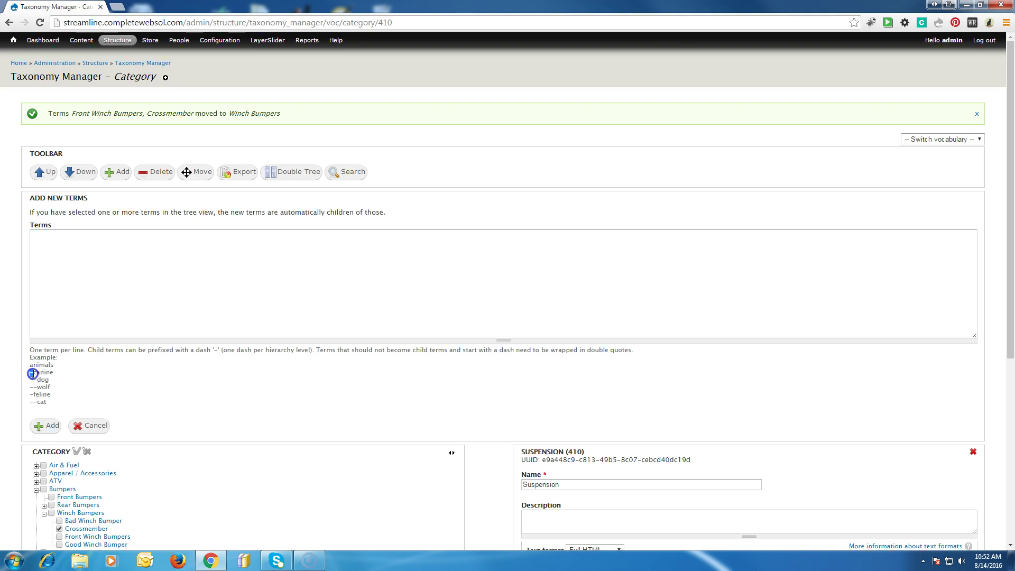
left_click_drag(32, 374, 34, 373)
Step: Add the terms "50 Inch Led Light Bars" and "20 Inch Led Light Bars", one per line, under the selected Crossmember term
left_click(53, 236)
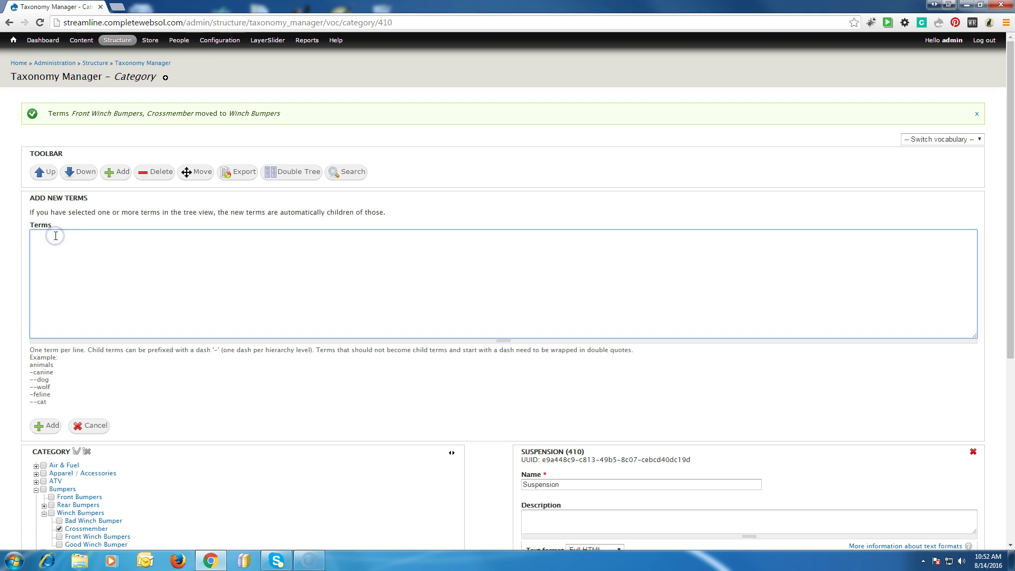
type("50")
type(" Led Light Ba")
type("rs 20 ")
type("Inch Led Light")
type(" Bar")
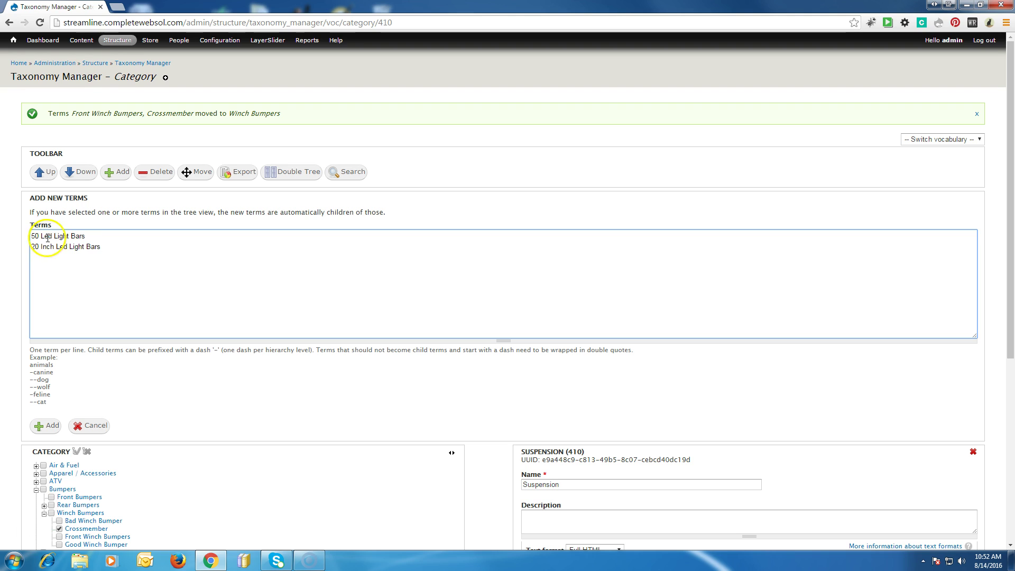
left_click(43, 237)
type("Inch")
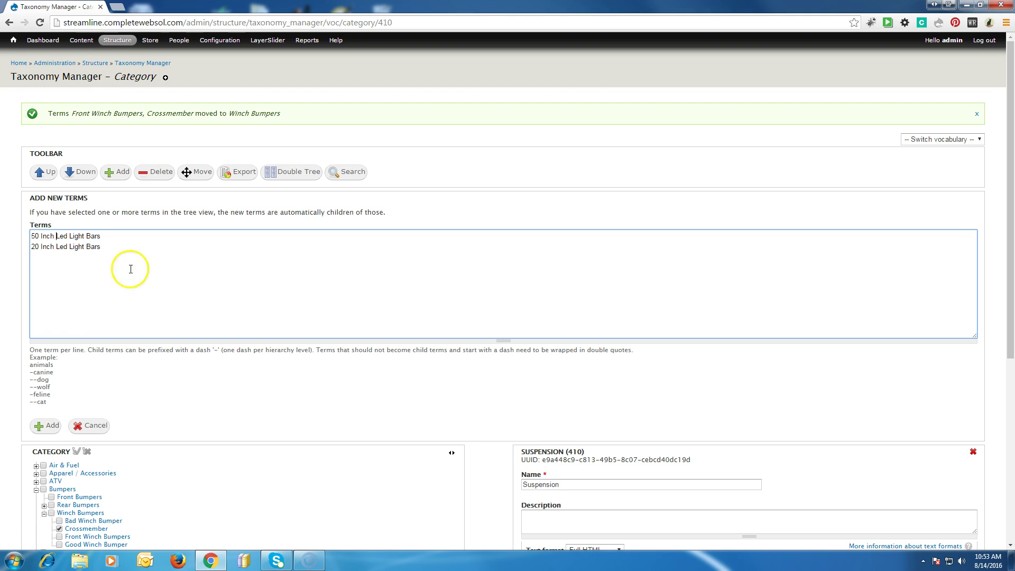
left_click(44, 426)
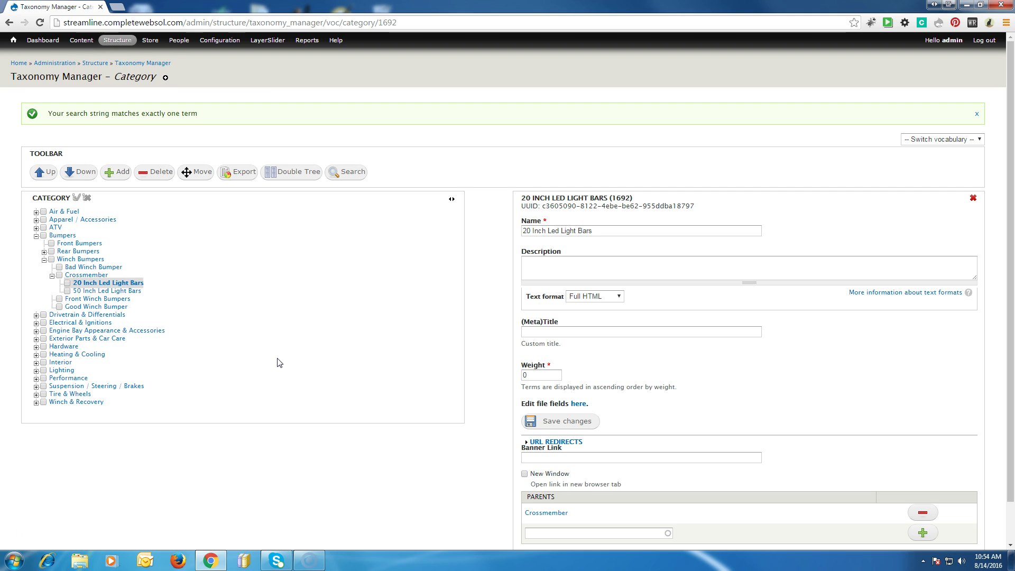
mouse_move(106, 300)
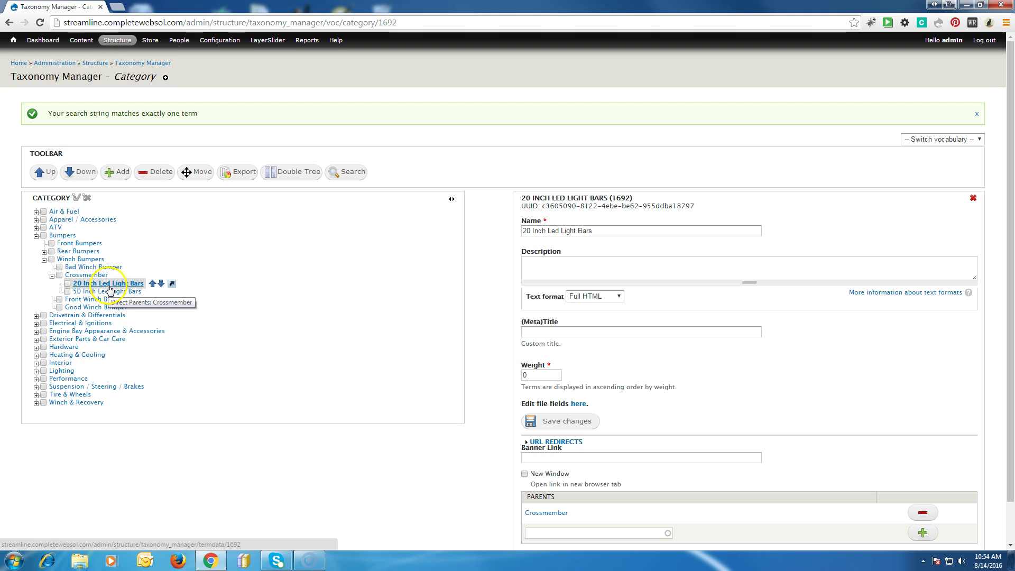
Step: Search the category vocabulary for the term "50 Inch Led Light Bars"
left_click(341, 173)
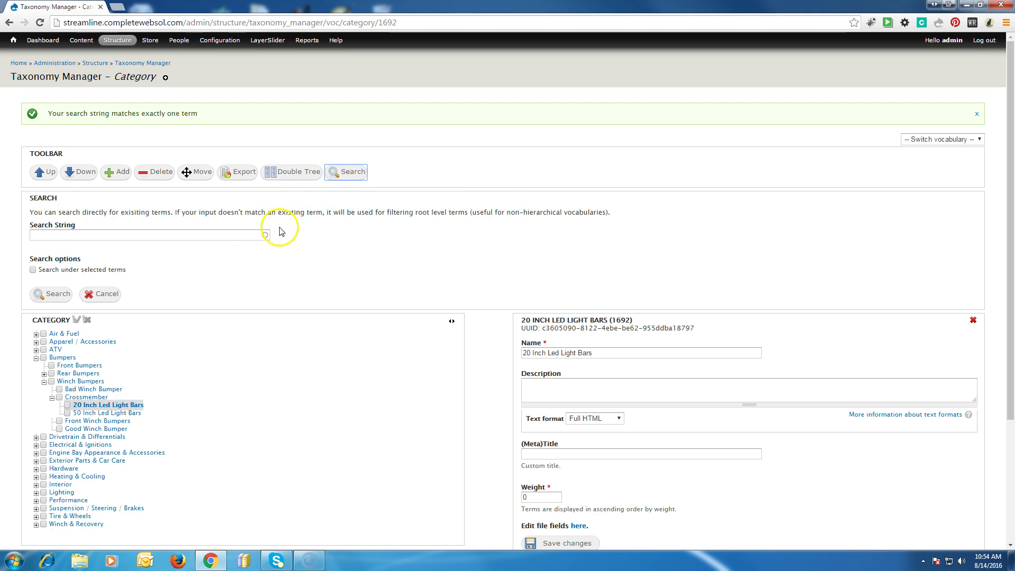
left_click(229, 236)
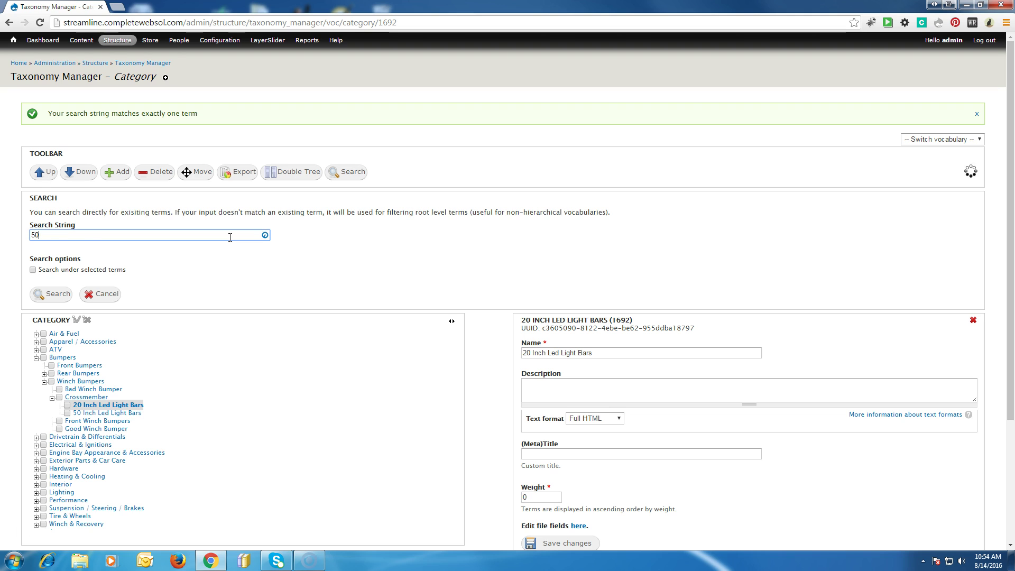
left_click(220, 246)
left_click(45, 301)
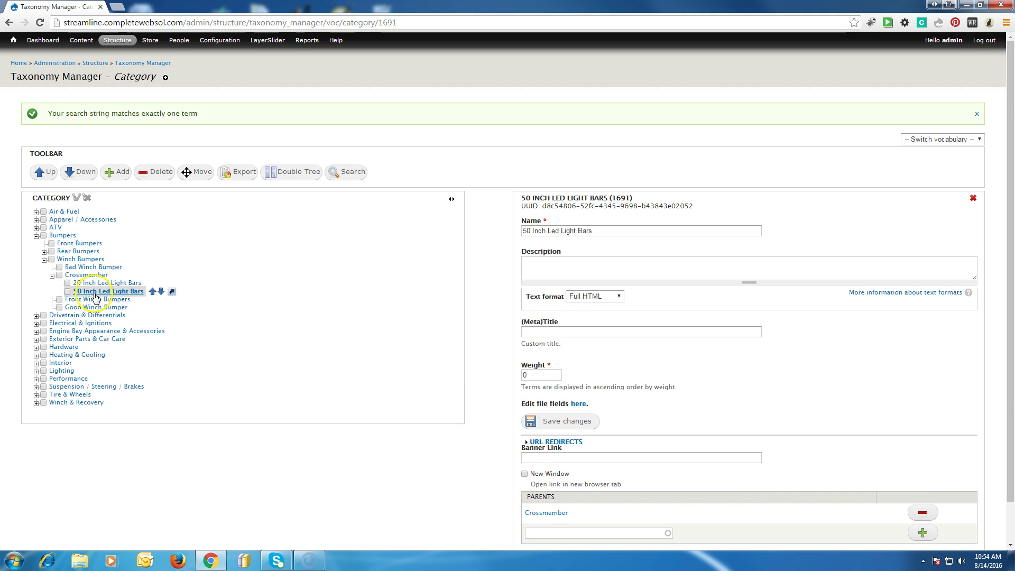
Step: Move the "20 Inch Led Light Bars" and "50 Inch Led Light Bars" terms from Crossmember to the parent term LED Light Bars
left_click(68, 290)
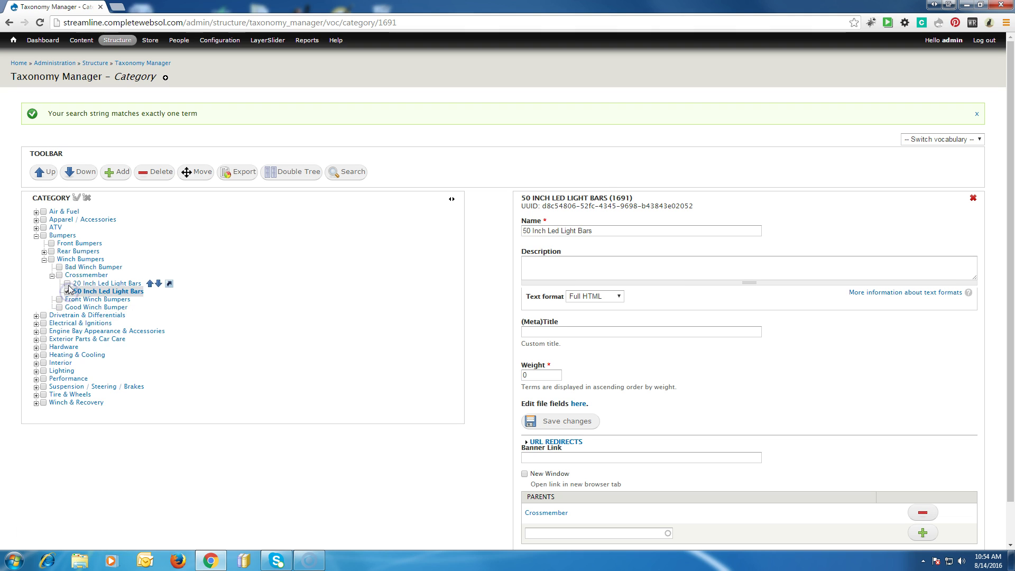
left_click(67, 283)
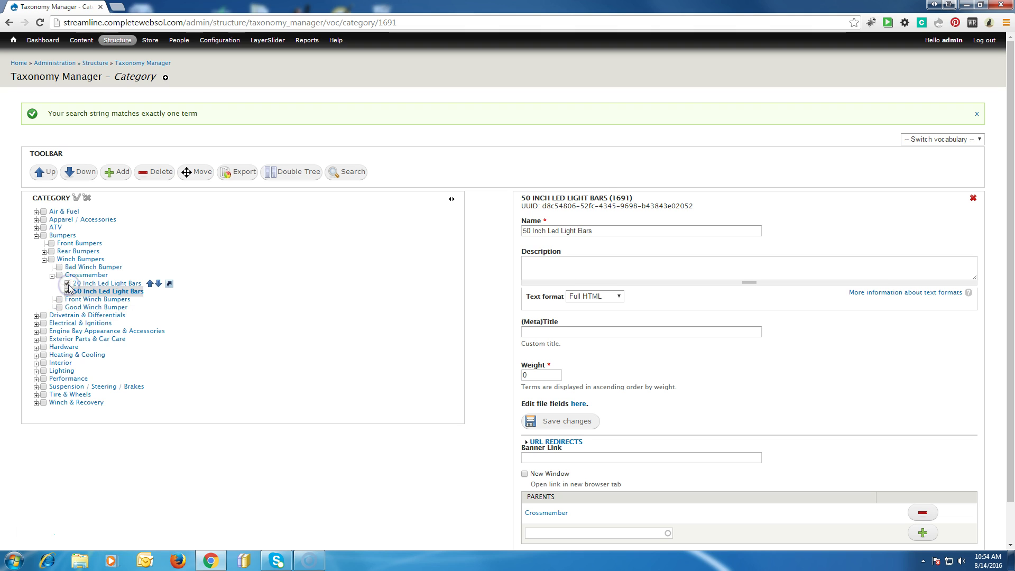
left_click(197, 178)
left_click(192, 234)
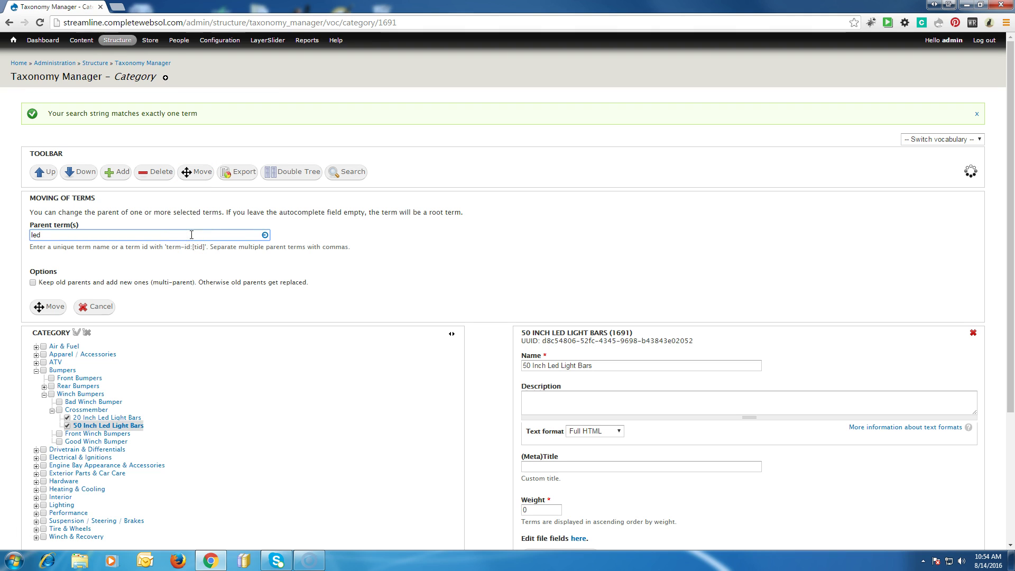
type("led")
left_click(176, 259)
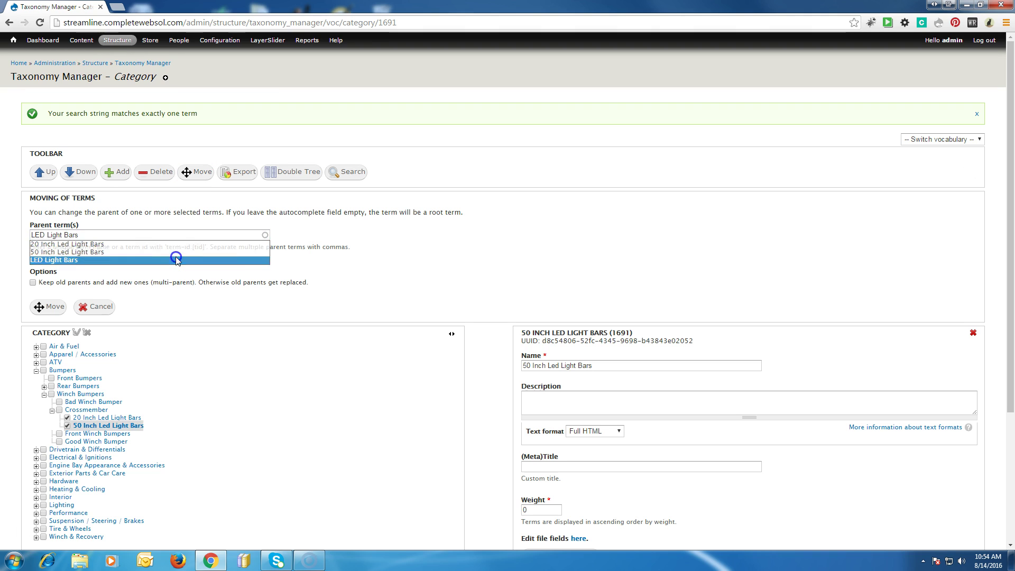
left_click(48, 310)
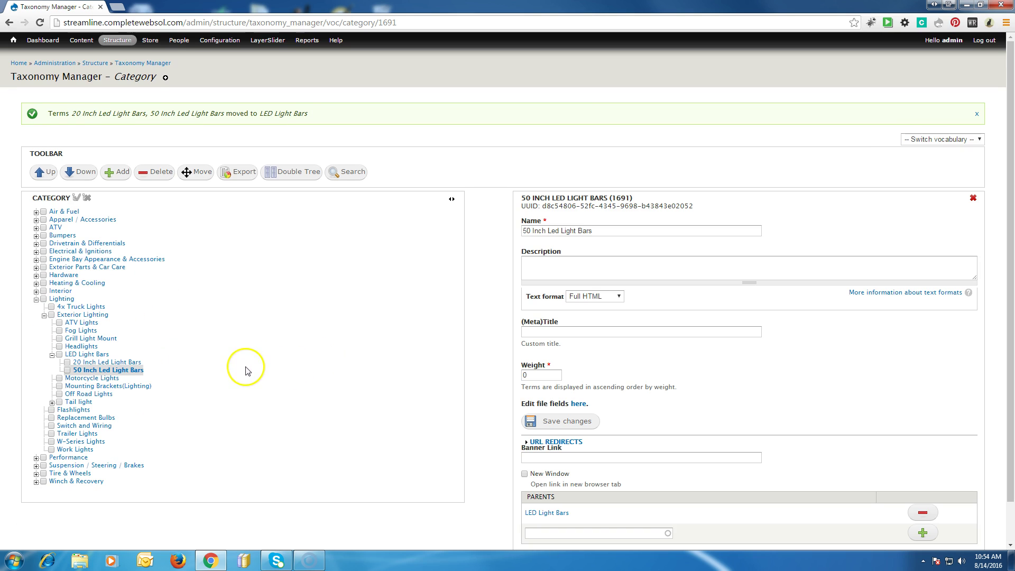
Step: Open the store's list of all product variations
mouse_move(91, 372)
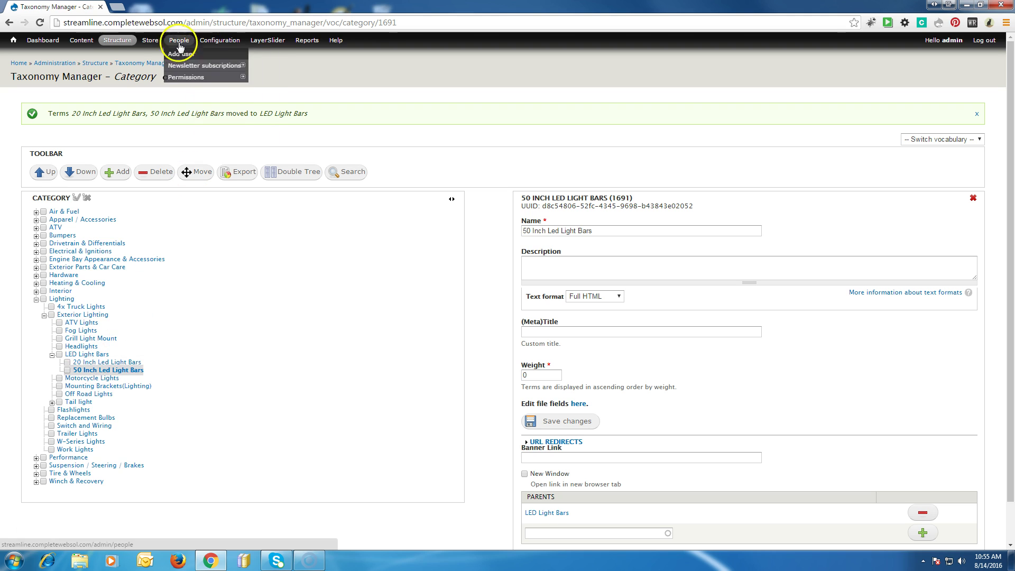
mouse_move(151, 42)
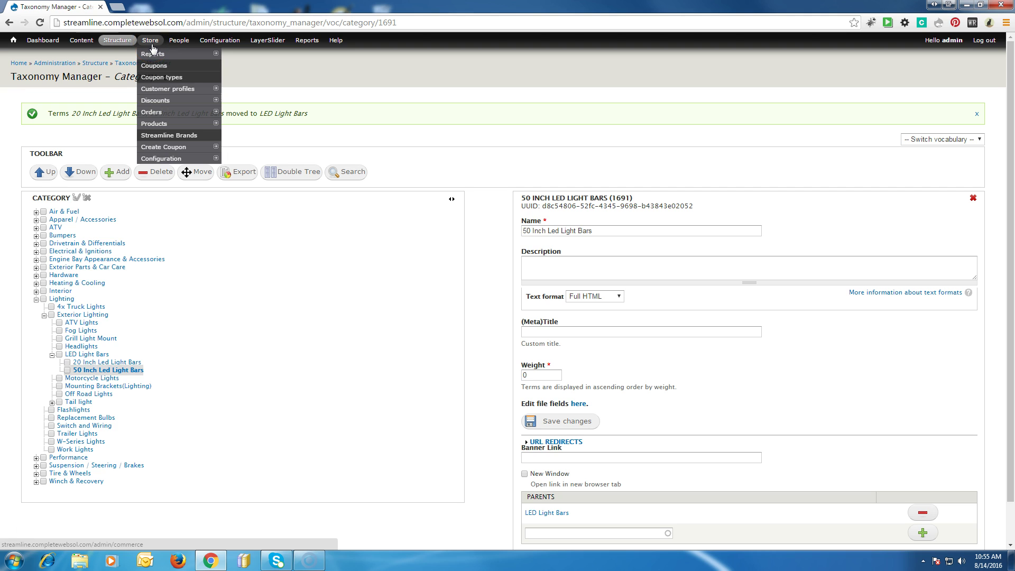
mouse_move(156, 125)
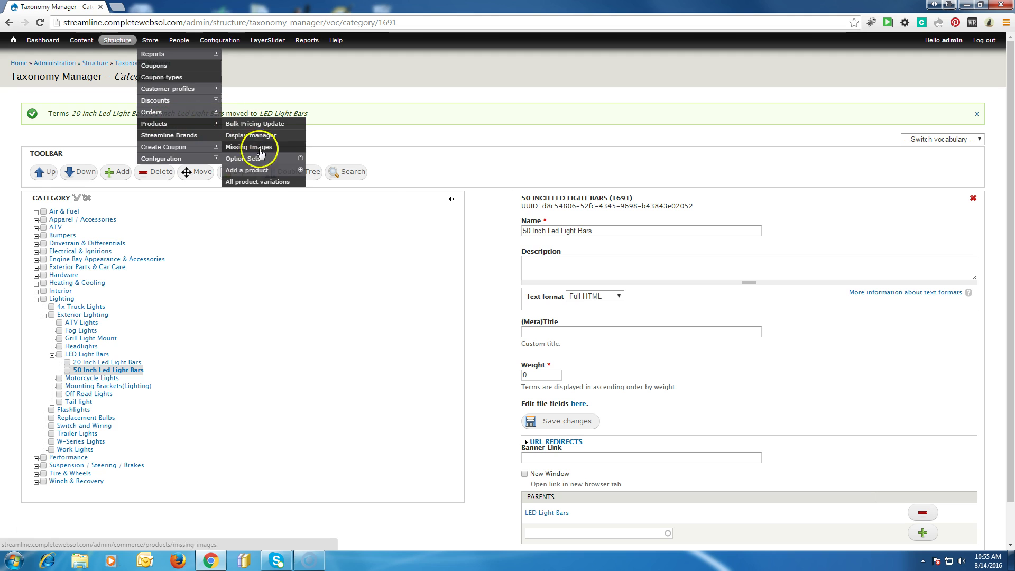
left_click(266, 182)
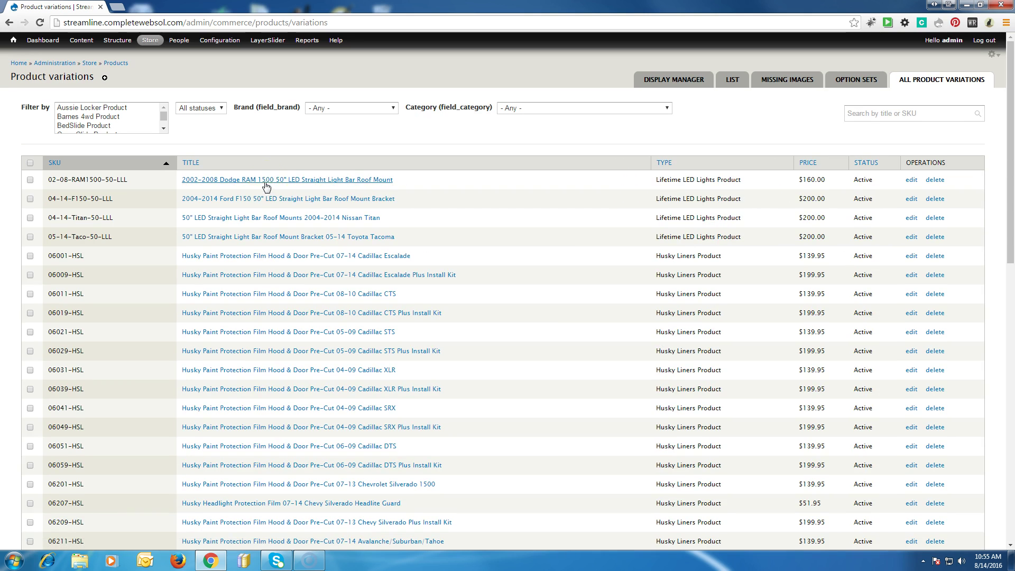
Step: Filter the product variations by the brand Lifetime LED Lights and the category LED Light Bars
left_click(370, 108)
left_click(527, 108)
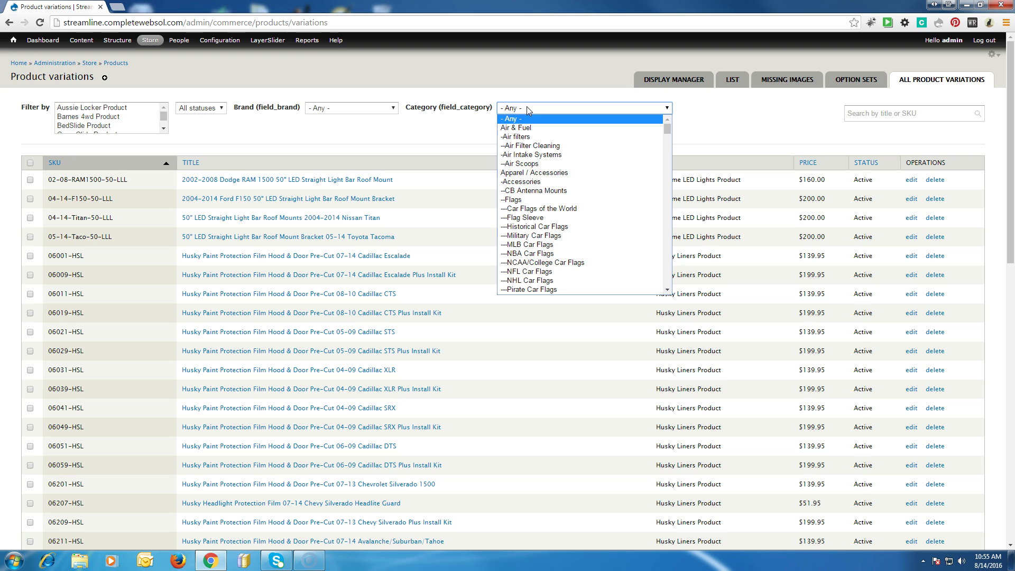
left_click(345, 108)
left_click(345, 108)
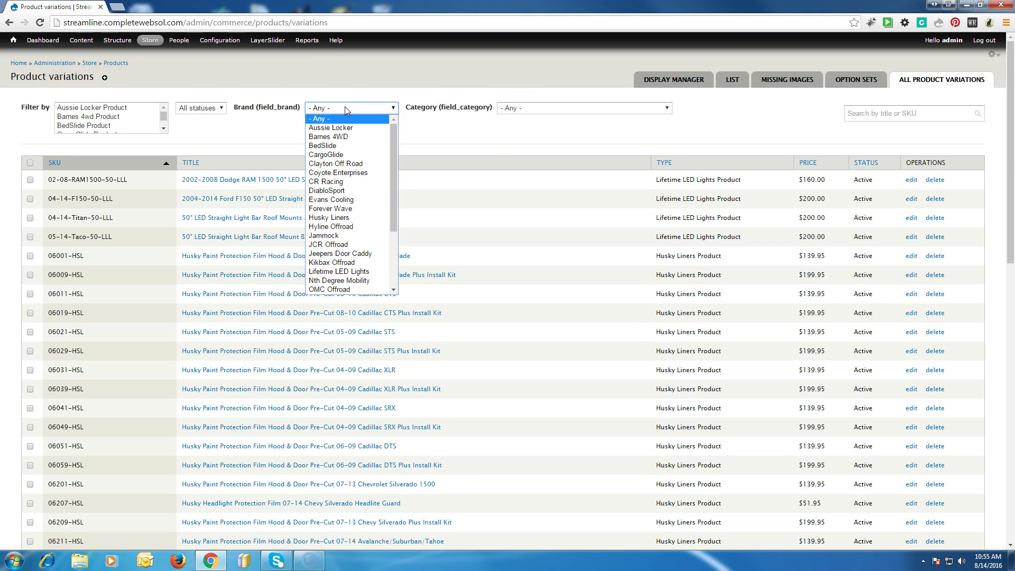
left_click(353, 272)
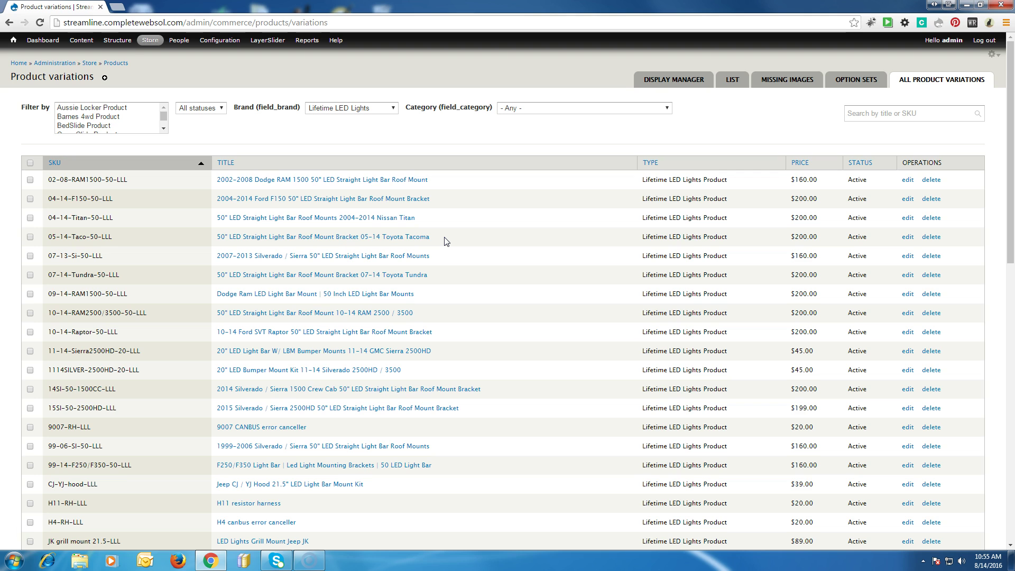
left_click(523, 109)
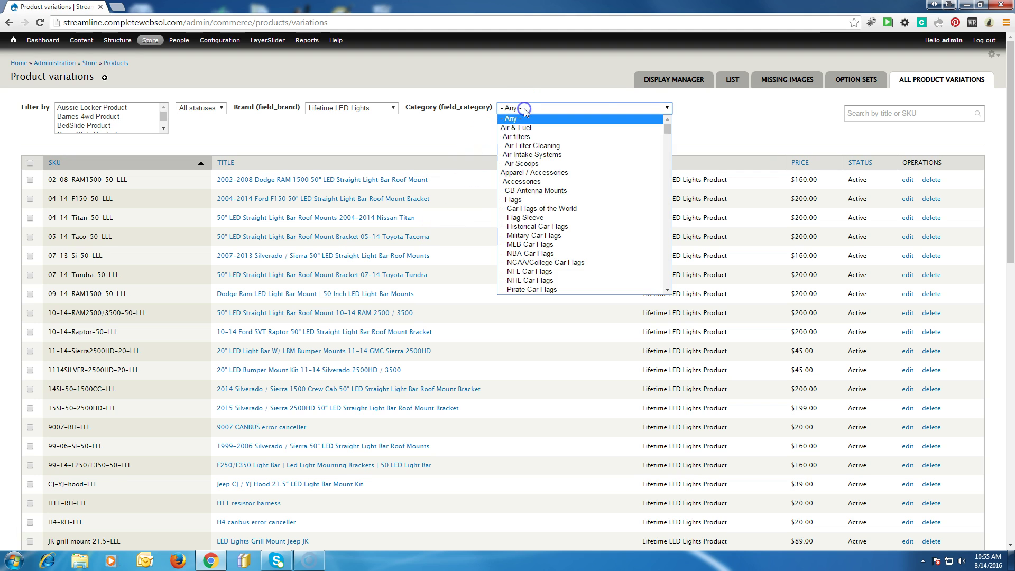
left_click_drag(669, 132, 669, 243)
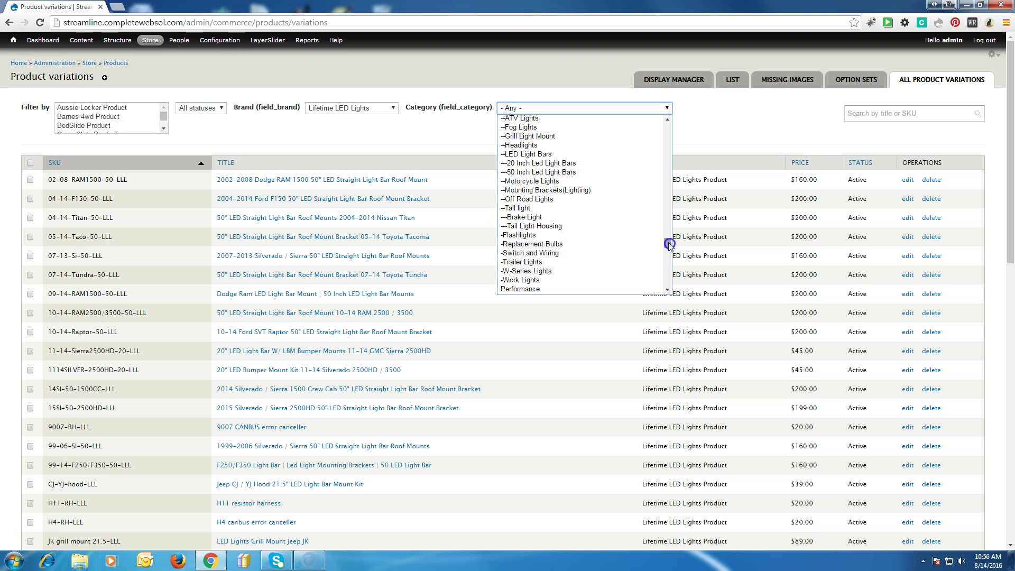
left_click(571, 154)
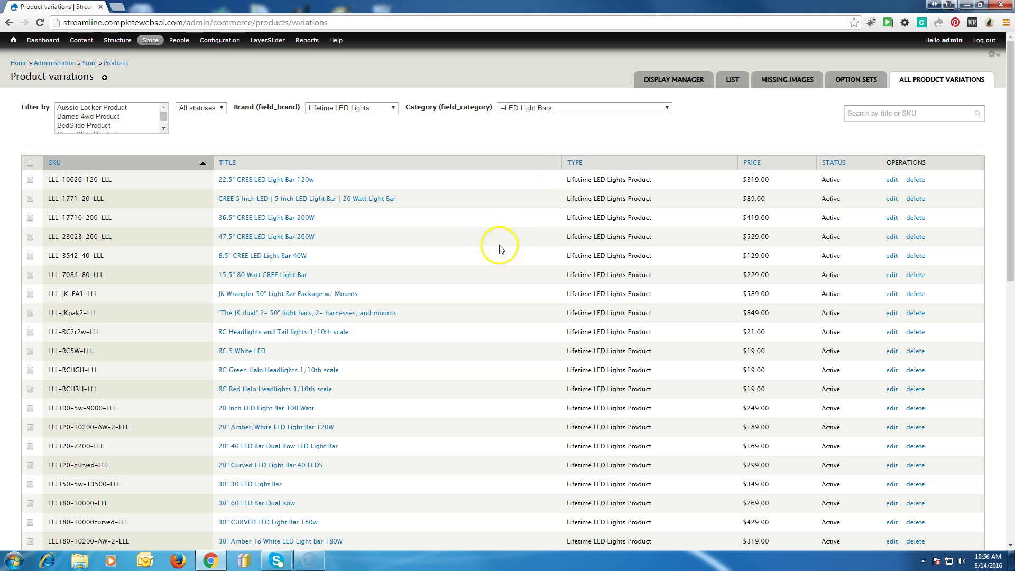
Step: Look through the filtered light bars and open the 20" Amber/White LED Light Bar 120W for editing
scroll(545, 275, "down", 4)
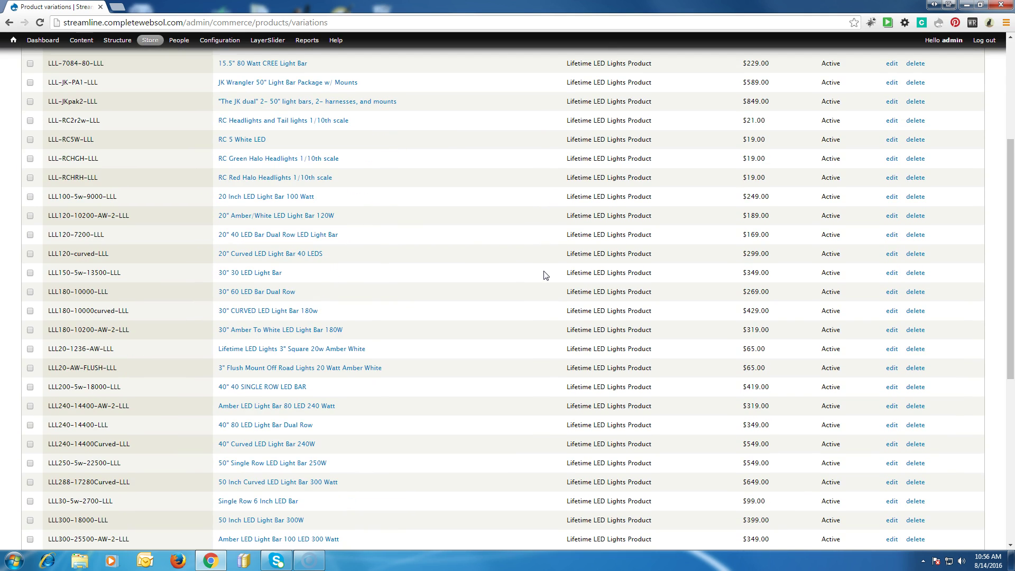
scroll(545, 275, "down", 7)
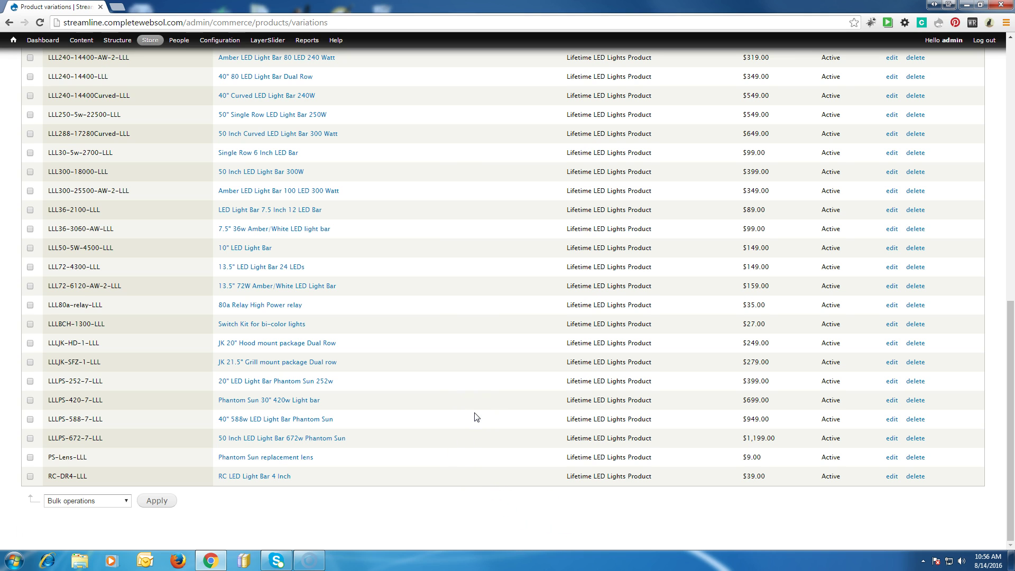
scroll(475, 416, "up", 6)
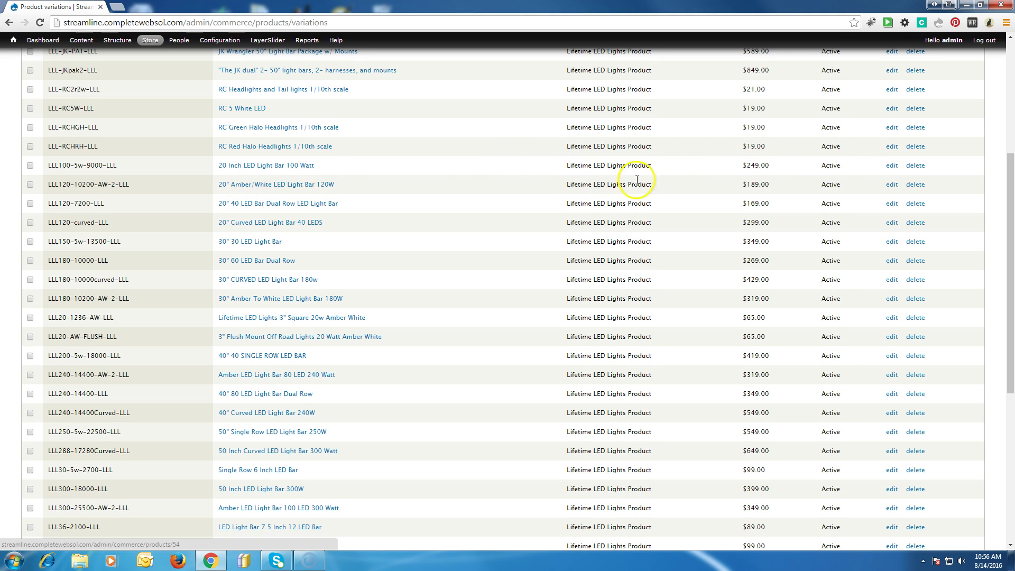
left_click(892, 184)
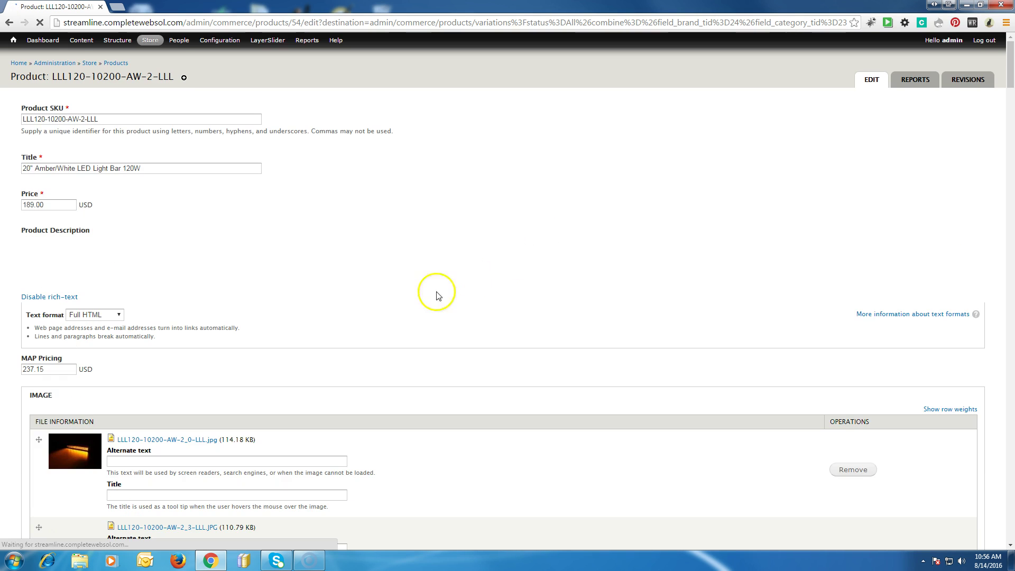
Step: Assign the product to the "20 Inch Led Light Bars" category under LED Light Bars and save it
scroll(378, 311, "down", 10)
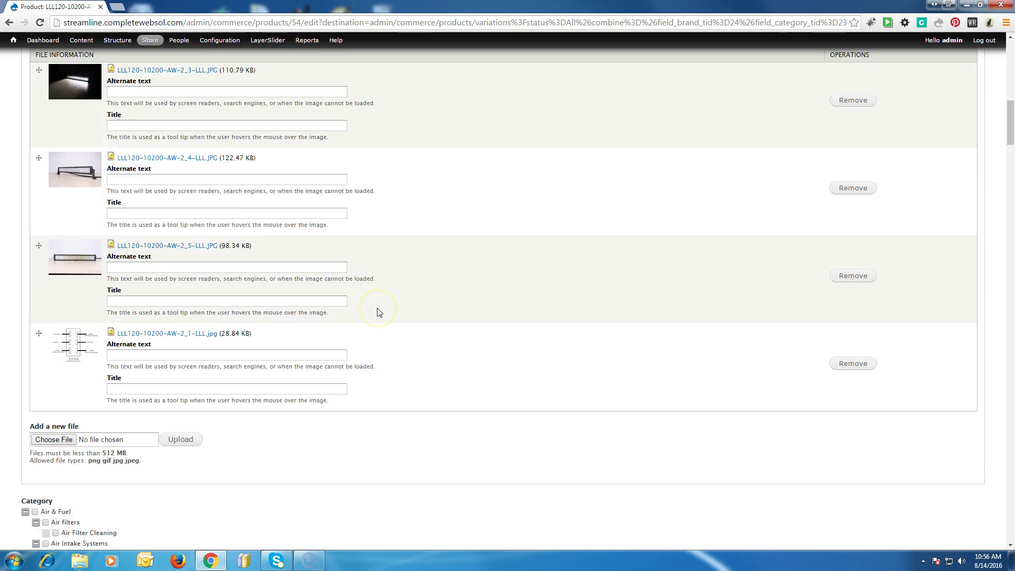
scroll(379, 312, "down", 20)
scroll(379, 312, "down", 9)
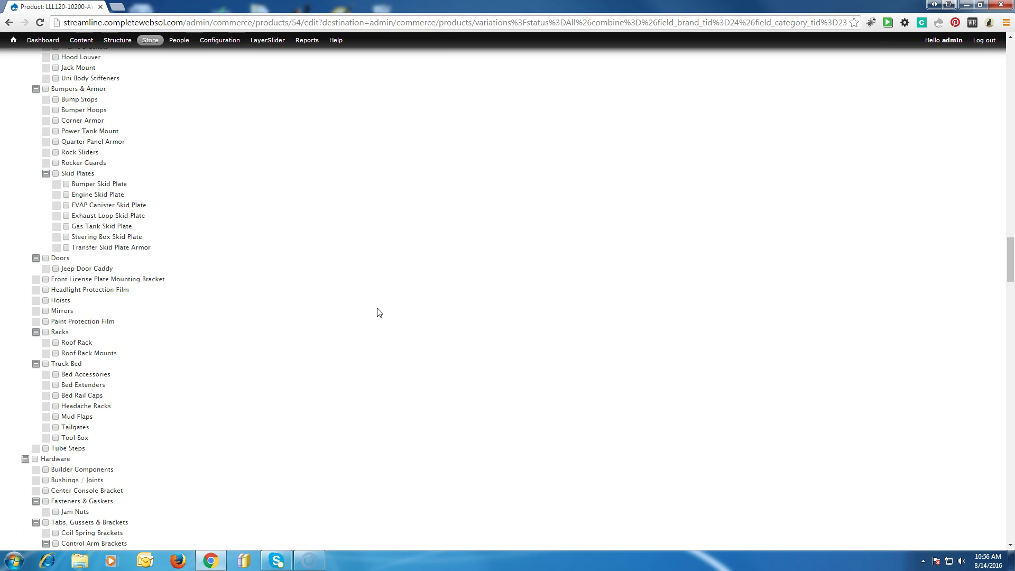
scroll(379, 312, "down", 2)
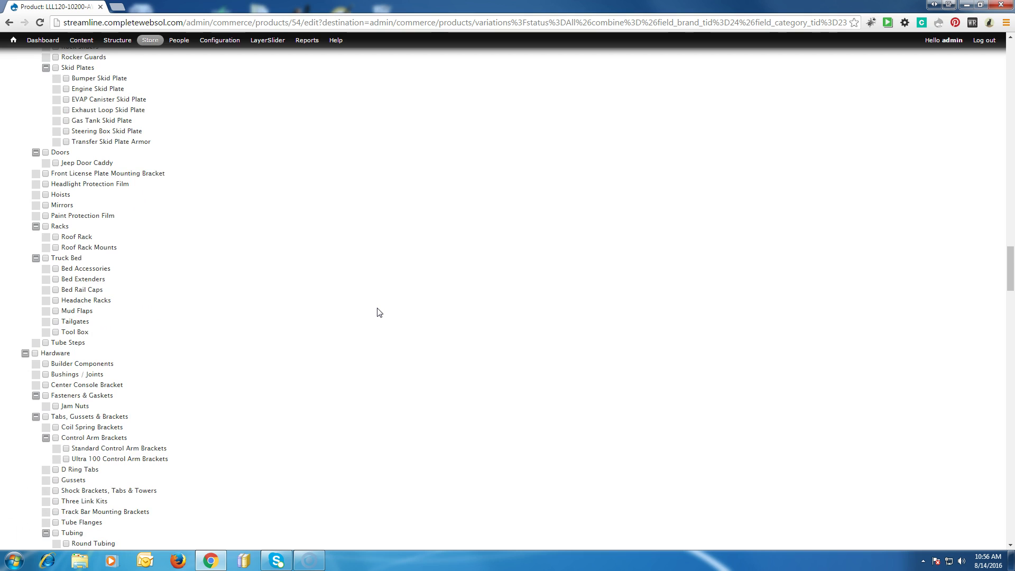
scroll(379, 312, "down", 11)
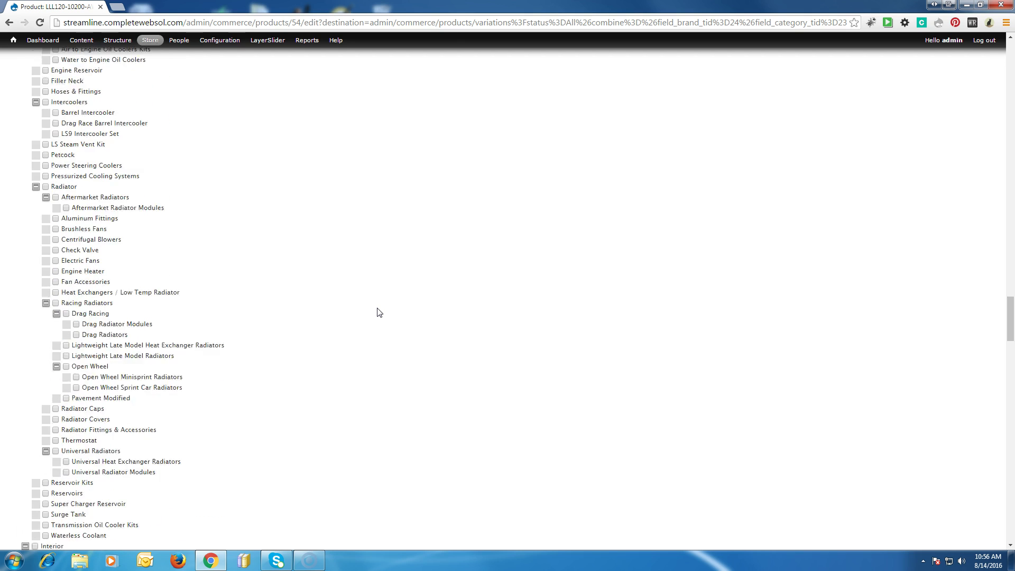
scroll(379, 312, "down", 3)
scroll(379, 312, "down", 3)
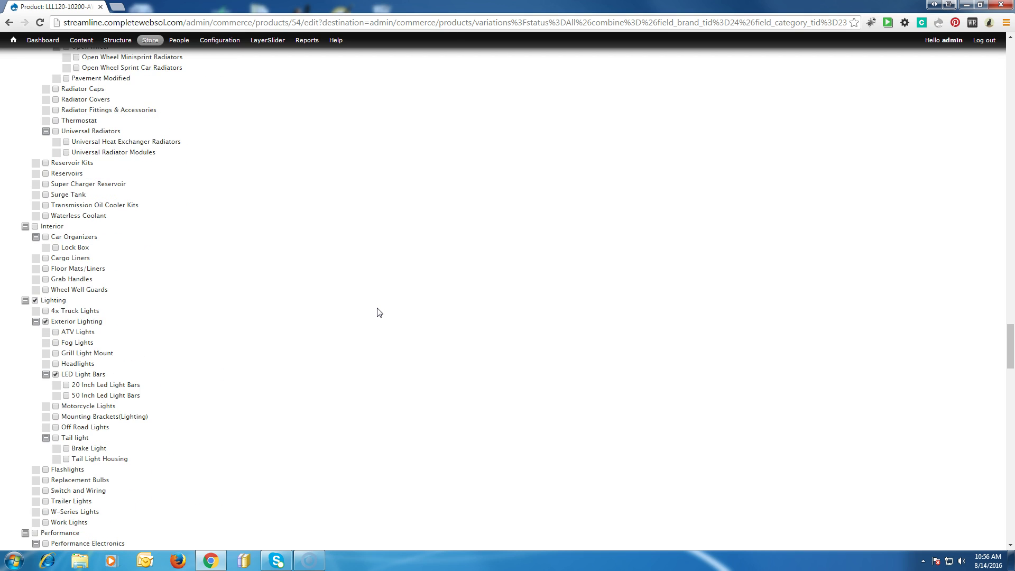
left_click(88, 386)
scroll(219, 354, "down", 20)
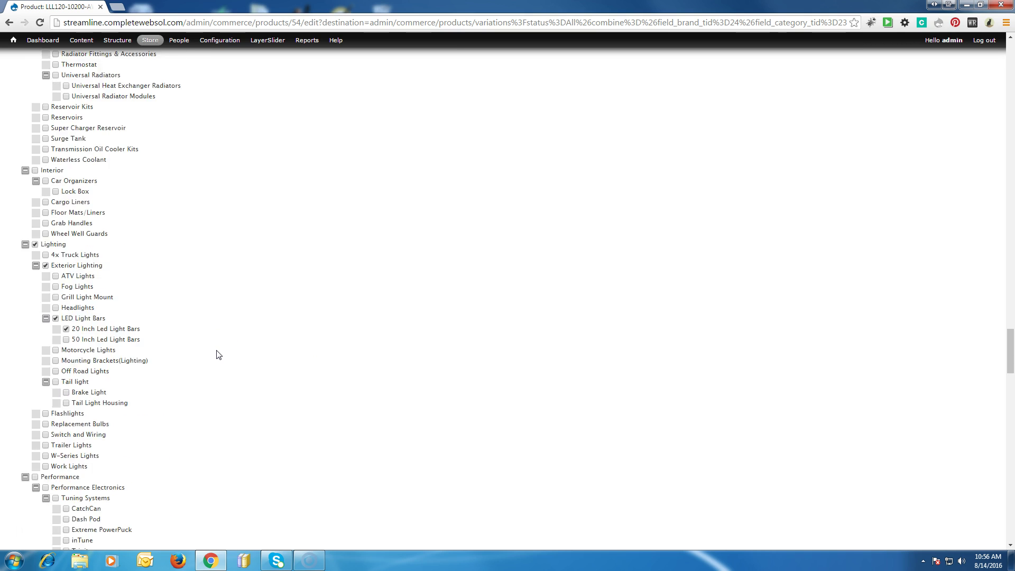
left_click(63, 507)
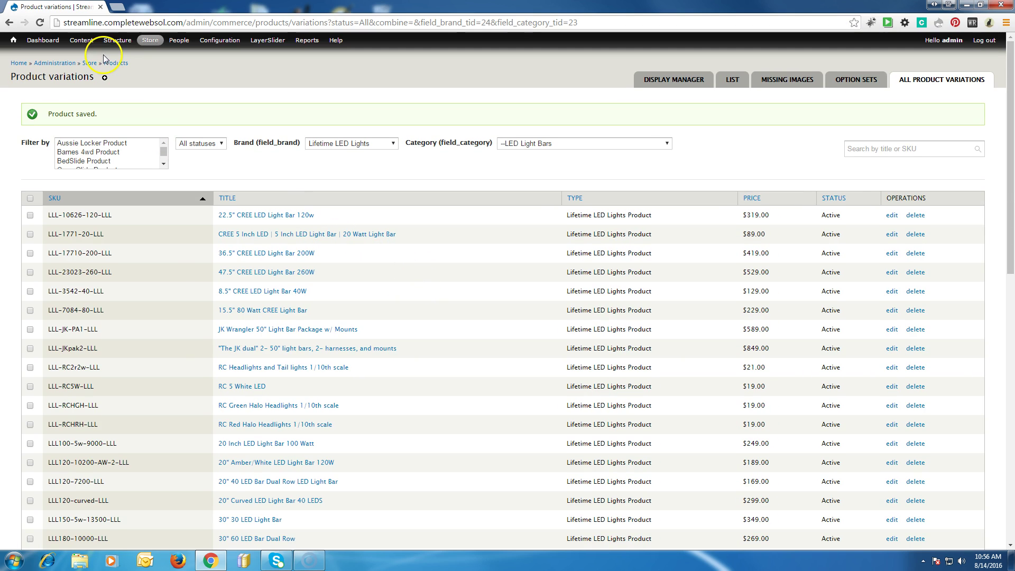
Step: Open the Brand vocabulary in Taxonomy Manager and examine its form for adding new terms
mouse_move(114, 42)
mouse_move(148, 148)
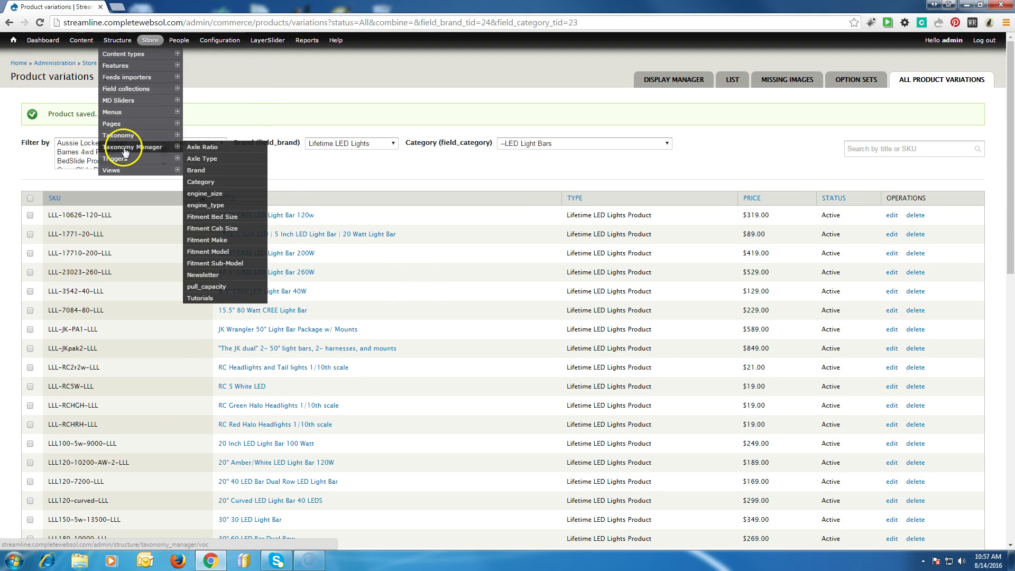
left_click(202, 171)
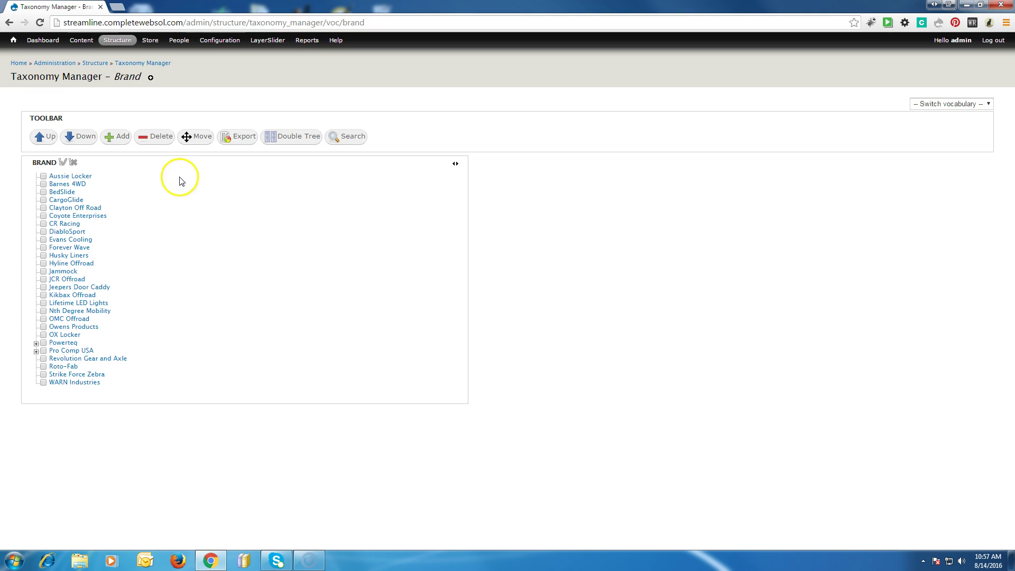
left_click(113, 136)
left_click(154, 215)
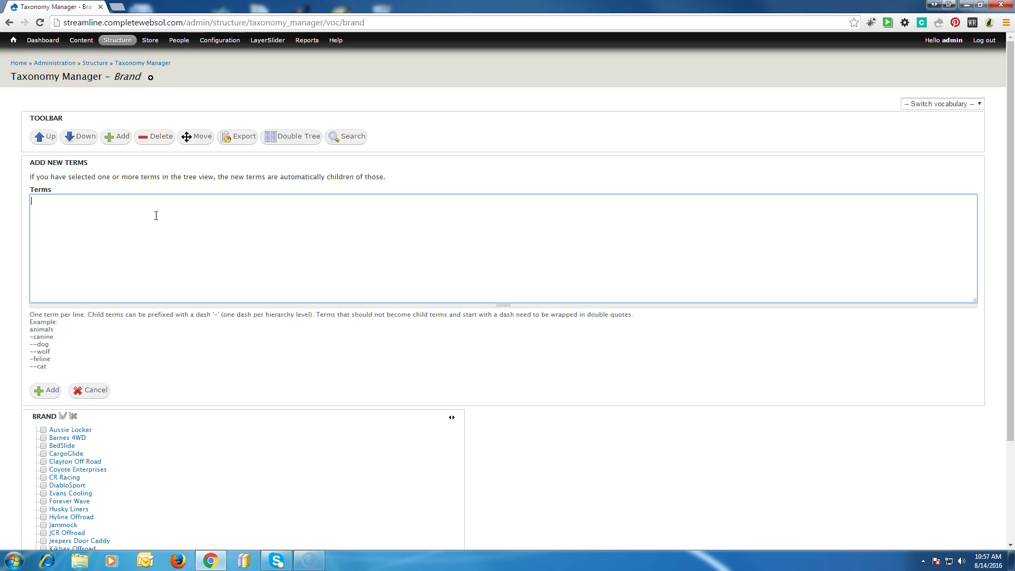
left_click(192, 209)
scroll(191, 259, "down", 2)
scroll(192, 264, "up", 2)
left_click(193, 268)
Step: Switch Taxonomy Manager from the Brand vocabulary to the Category vocabulary
left_click(947, 104)
left_click(936, 123)
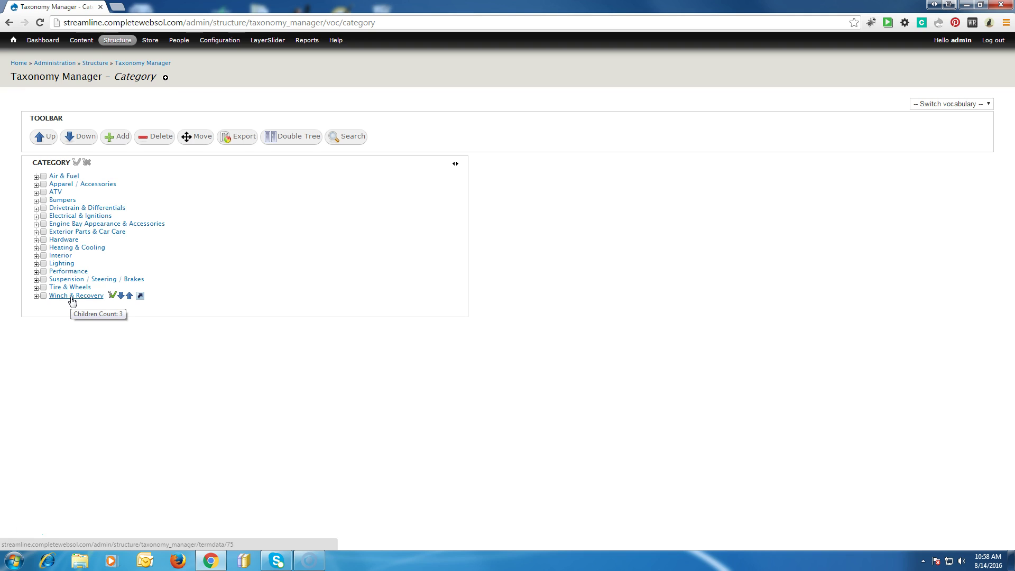
left_click(309, 291)
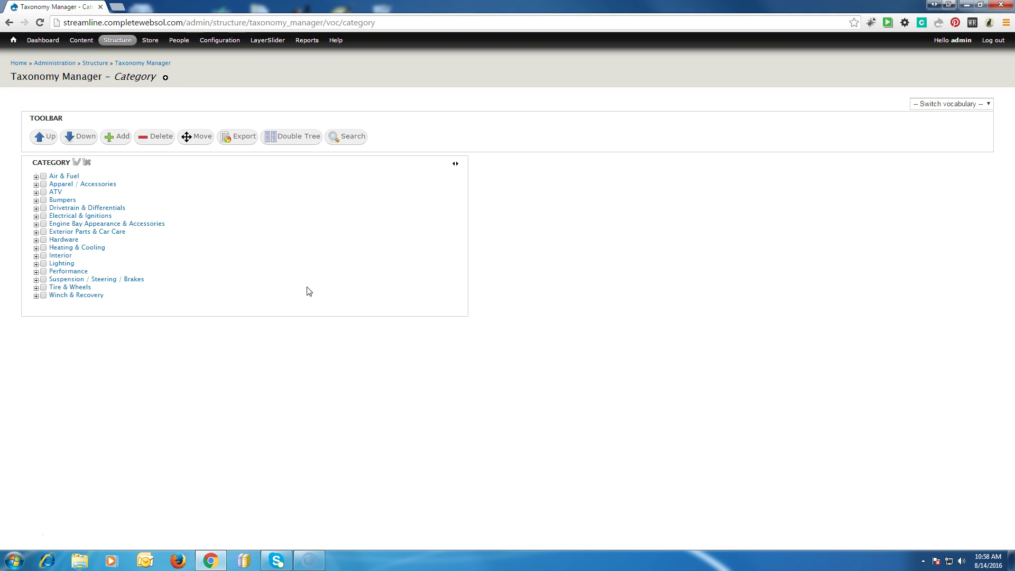
left_click(299, 289)
left_click(311, 294)
left_click(309, 300)
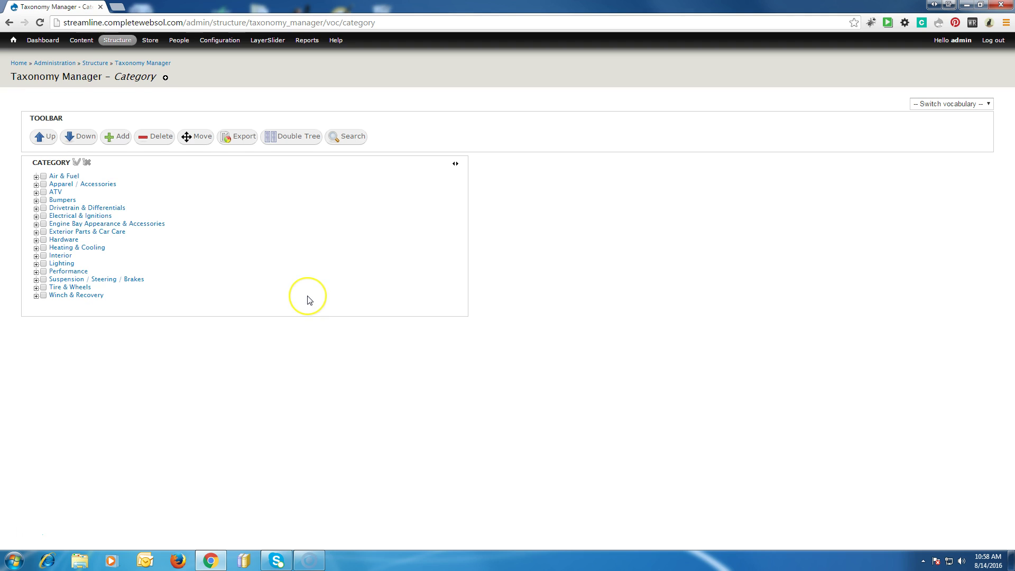